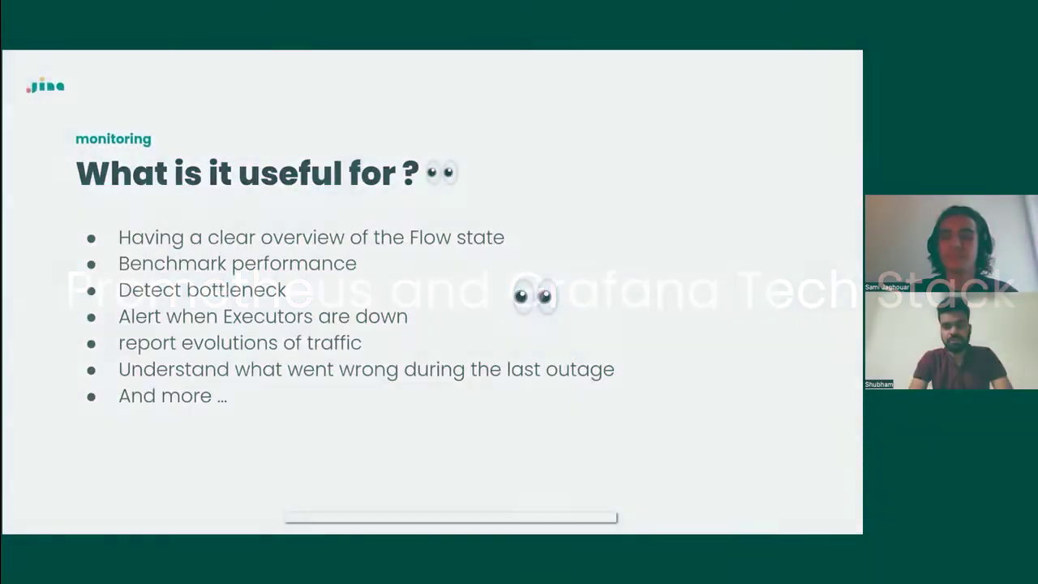
# Advance the presentation to the Prometheus and Grafana slide.
pyautogui.press('Right')
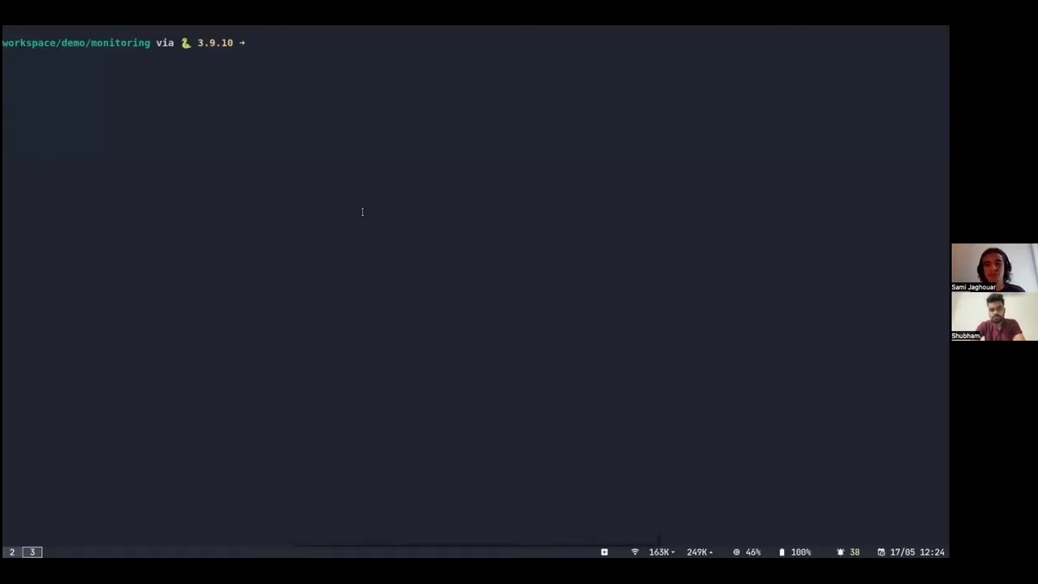
# List the folder, open flow.py in Vim and walk through the CLIPEncoder and SimpleIndexer lines.
pyautogui.write('ls')
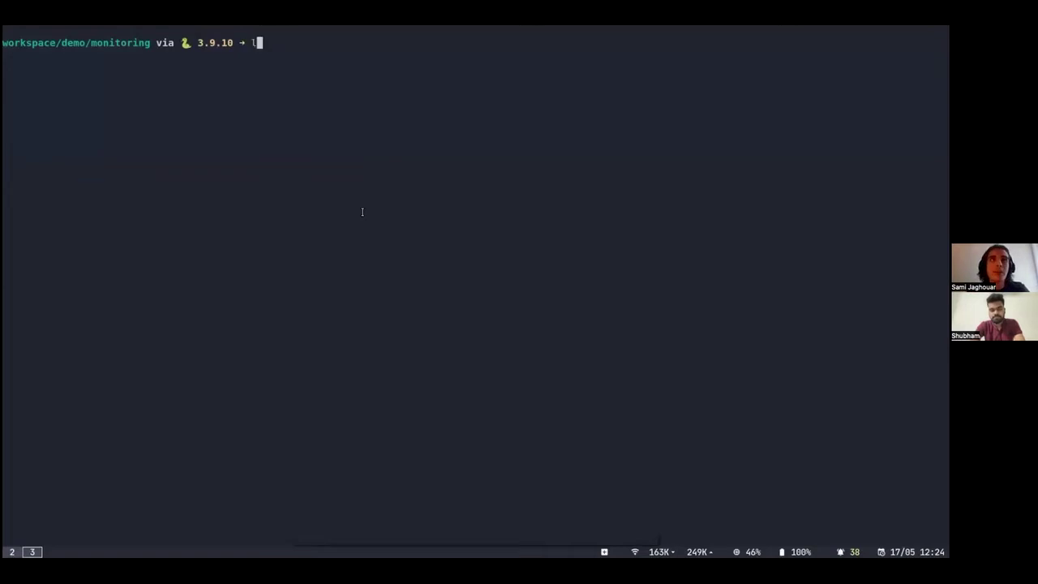
pyautogui.press('Return')
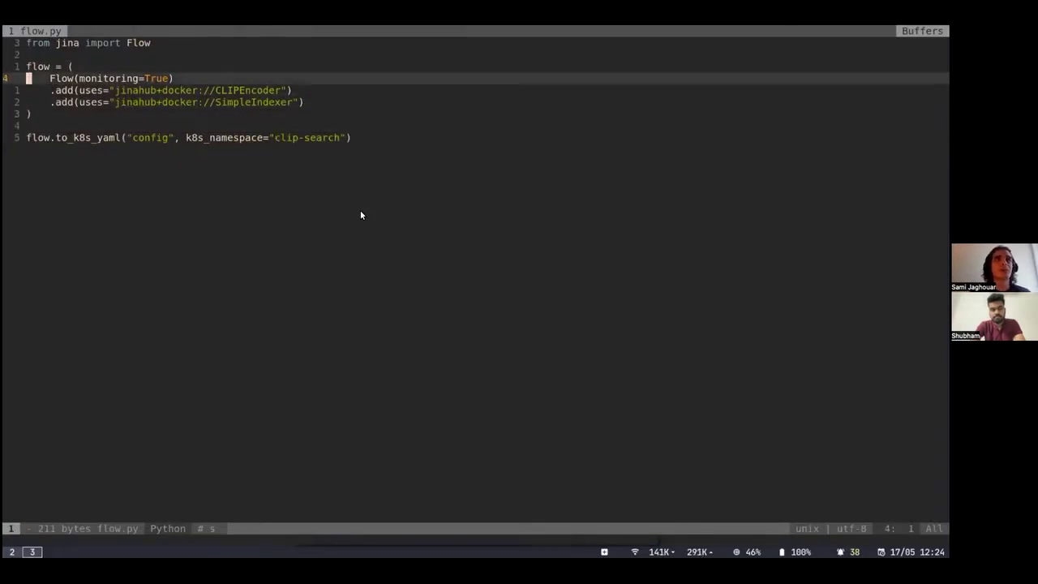
pyautogui.press('j')
pyautogui.press('f')
pyautogui.press('k')
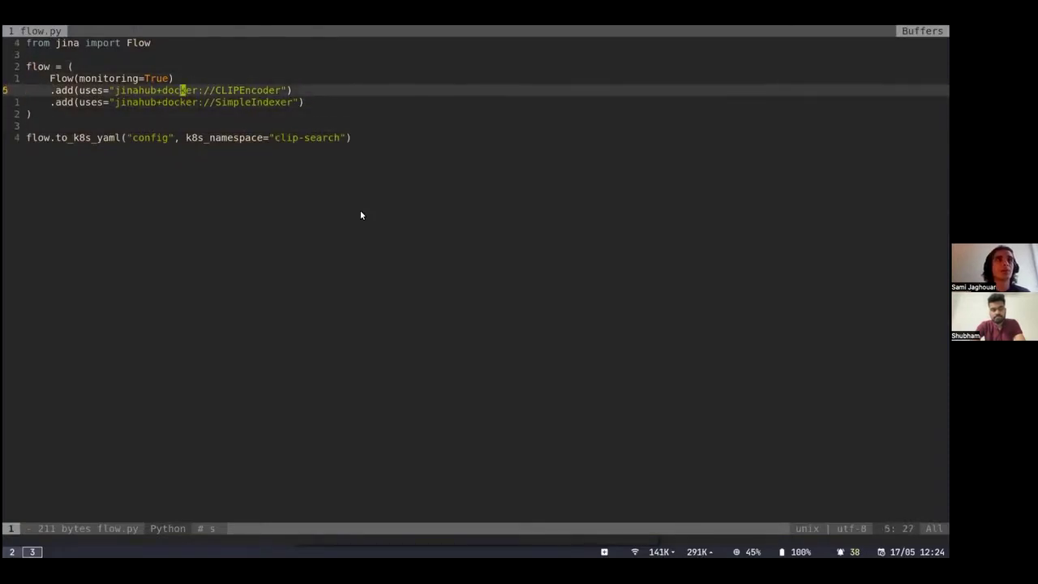
pyautogui.press('l')
pyautogui.press('l')
pyautogui.press('l')
pyautogui.press('l')
pyautogui.press('l')
pyautogui.press('l')
pyautogui.press('l')
pyautogui.press('h')
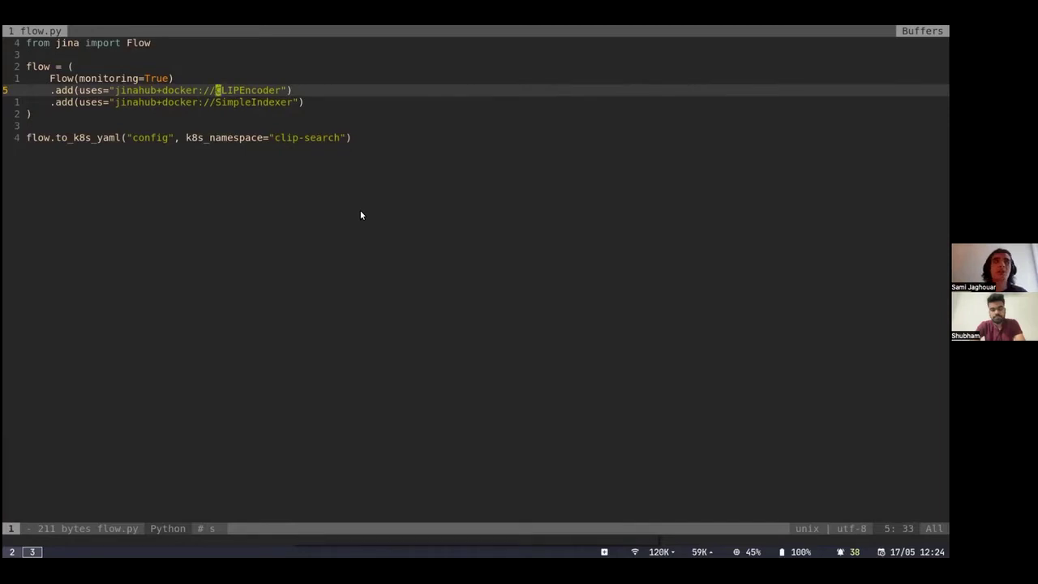
pyautogui.press('j')
pyautogui.press('l')
pyautogui.press('l')
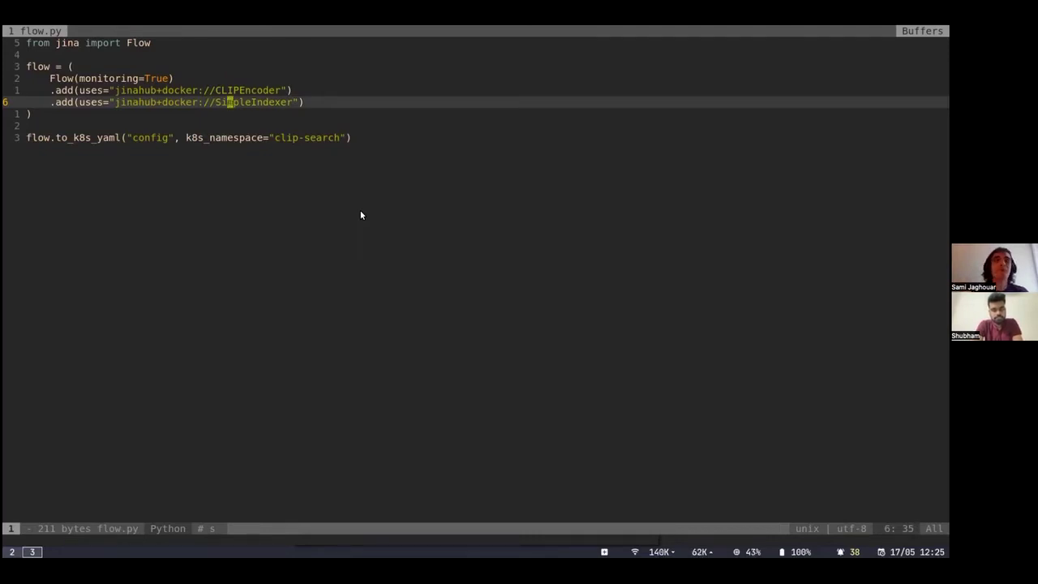
# Highlight the monitoring=True argument, then move to the end of the YAML export line.
pyautogui.press('k')
pyautogui.press('k')
pyautogui.press('h')
pyautogui.press('h')
pyautogui.press('h')
pyautogui.press('h')
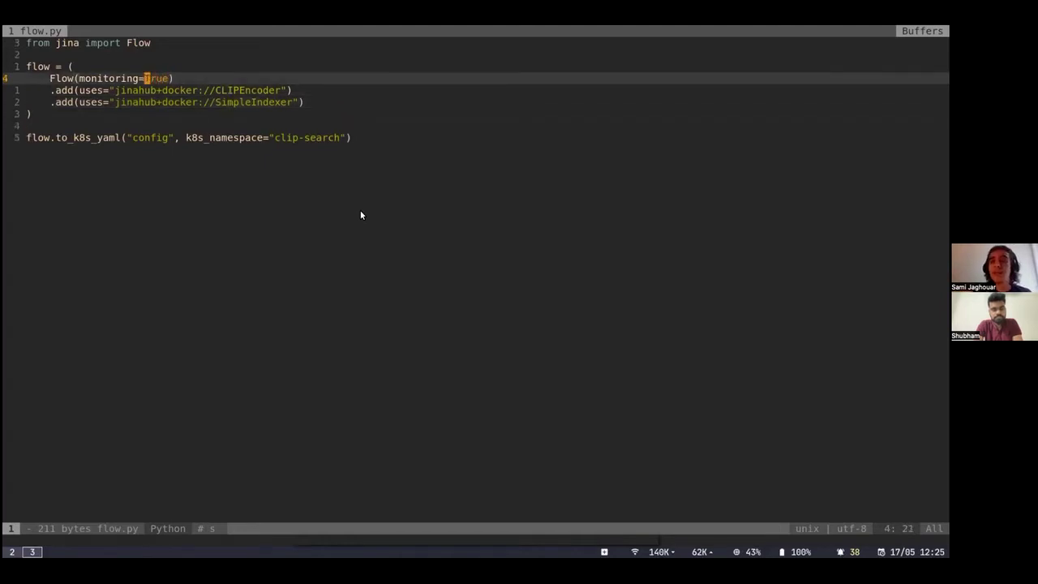
pyautogui.press('h')
pyautogui.press('h')
pyautogui.press('h')
pyautogui.press('h')
pyautogui.press('h')
pyautogui.press('h')
pyautogui.press('h')
pyautogui.press('h')
pyautogui.press('h')
pyautogui.press('h')
pyautogui.press('h')
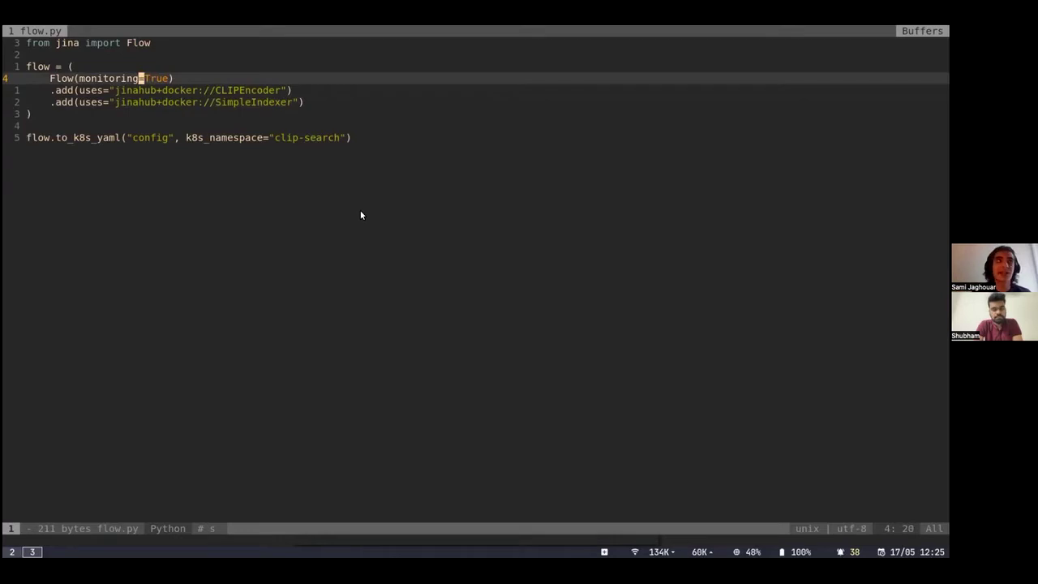
pyautogui.press('l')
pyautogui.press('l')
pyautogui.press('l')
pyautogui.press('l')
pyautogui.press('l')
pyautogui.press('l')
pyautogui.press('l')
pyautogui.press('l')
pyautogui.press('l')
pyautogui.press('l')
pyautogui.press('l')
pyautogui.press('l')
pyautogui.press('l')
pyautogui.press('l')
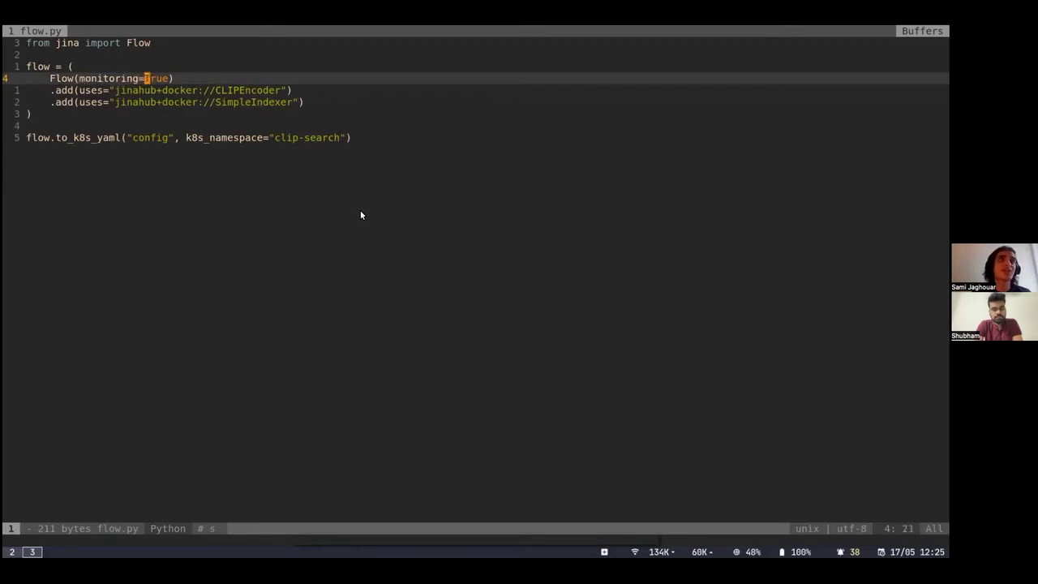
pyautogui.press('j')
pyautogui.press('j')
pyautogui.press('j')
pyautogui.press('j')
pyautogui.press('j')
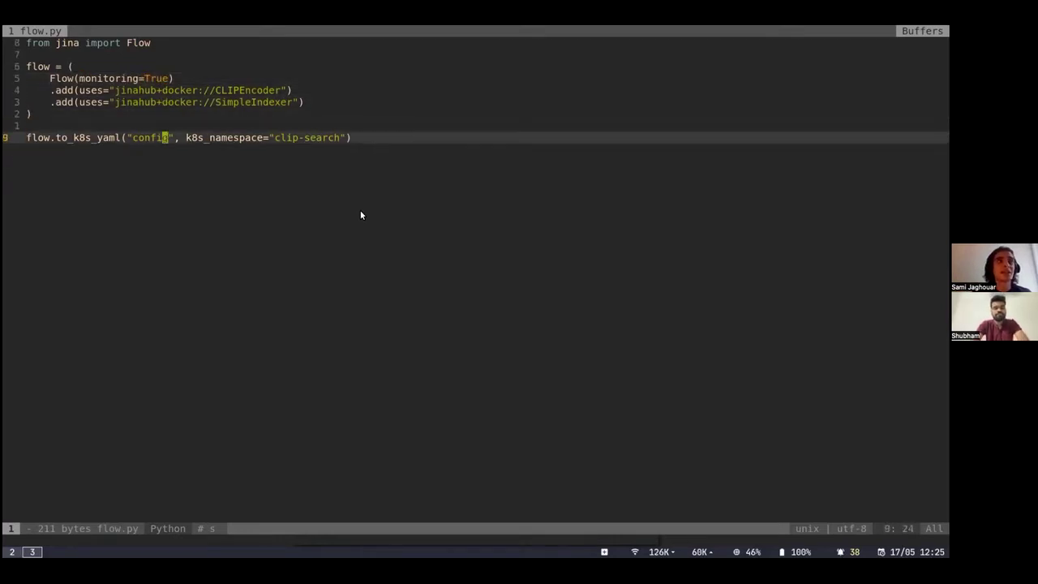
pyautogui.press('h')
pyautogui.press('$')
# Point out the to_k8s_yaml call and its config output folder, then save and quit flow.py.
pyautogui.press('0')
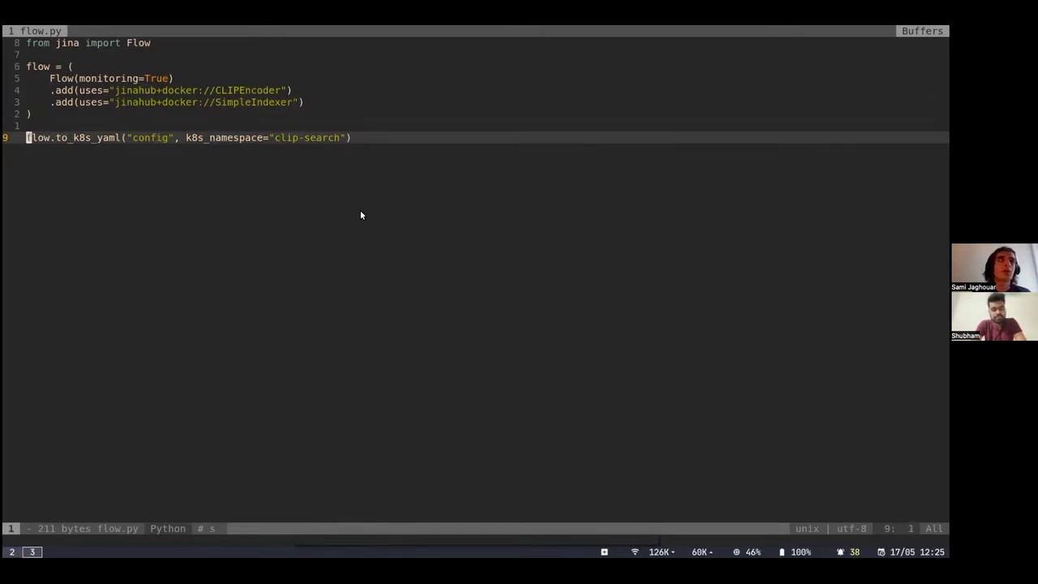
pyautogui.press('w')
pyautogui.press('w')
pyautogui.press('l')
pyautogui.press('l')
pyautogui.press('l')
pyautogui.press('l')
pyautogui.press('l')
pyautogui.press('l')
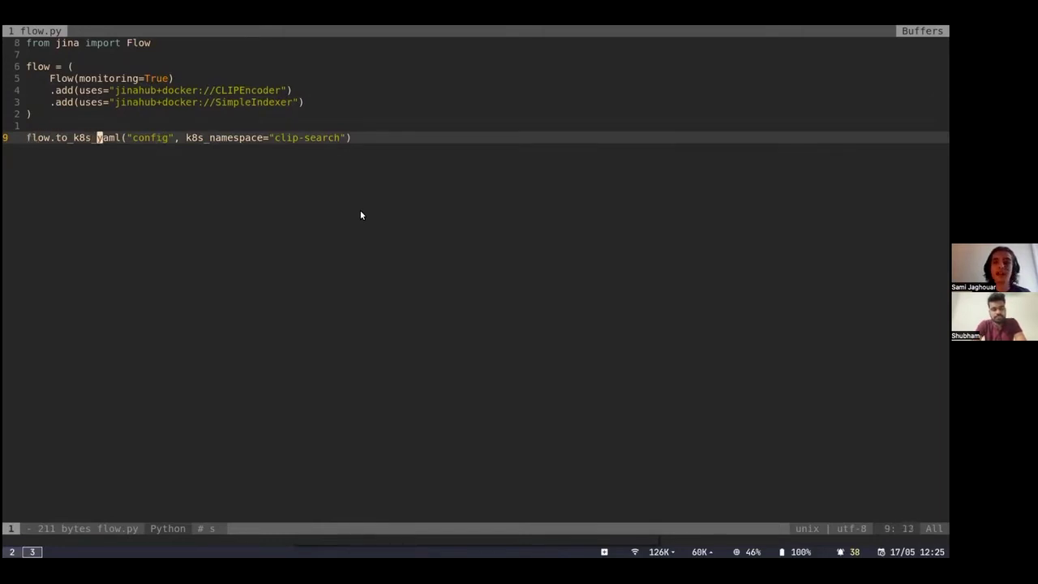
pyautogui.press('w')
pyautogui.press('w')
pyautogui.press('l')
pyautogui.press('l')
pyautogui.press('l')
pyautogui.write('l:')
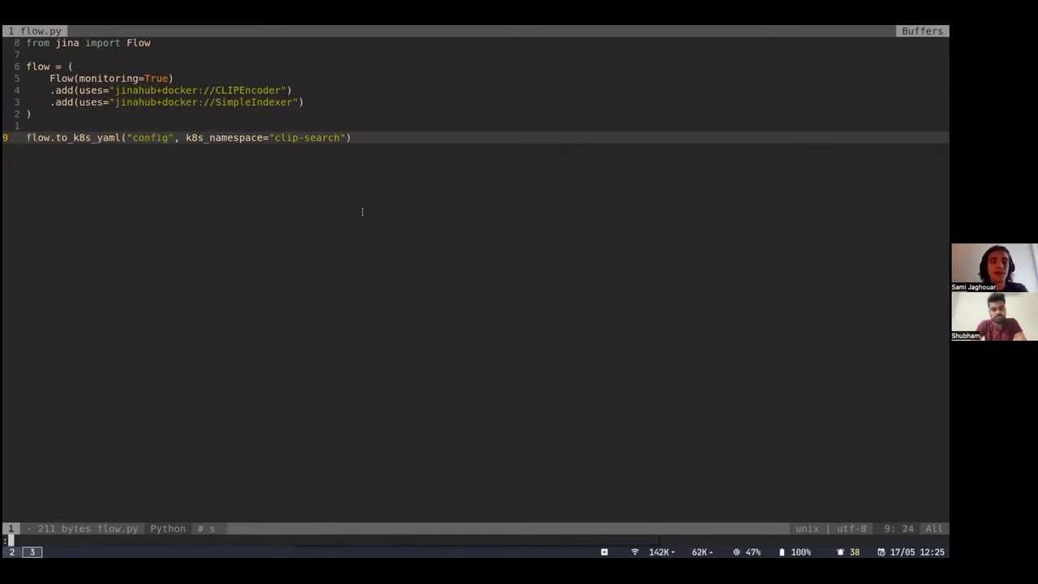
pyautogui.write('wq')
pyautogui.press('Return')
# Run python flow.py to generate the Kubernetes YAML, then list the monitoring folder.
pyautogui.write('python flow.py')
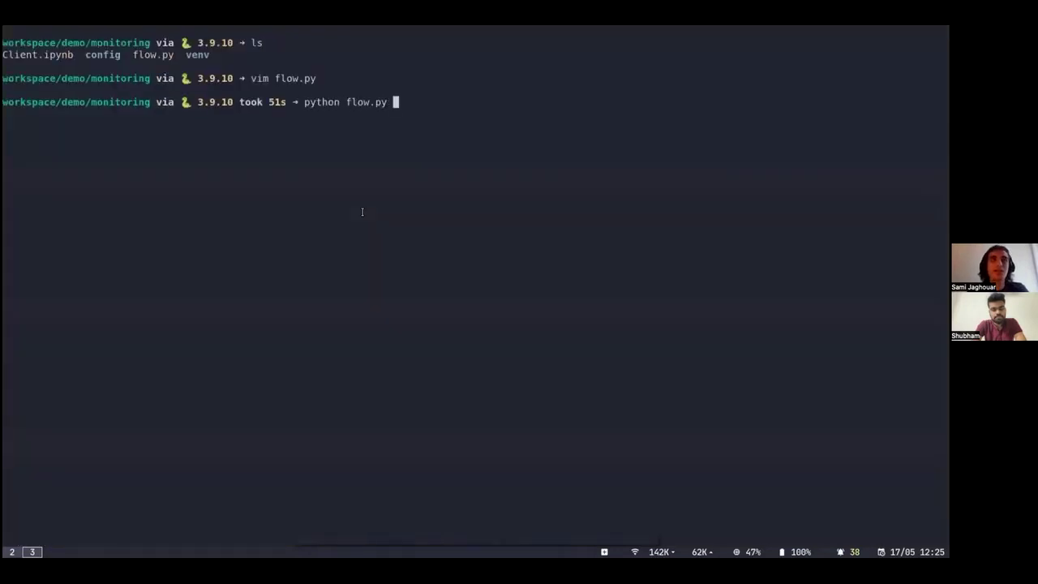
pyautogui.hotkey('ctrl', 'l')
pyautogui.press('Return')
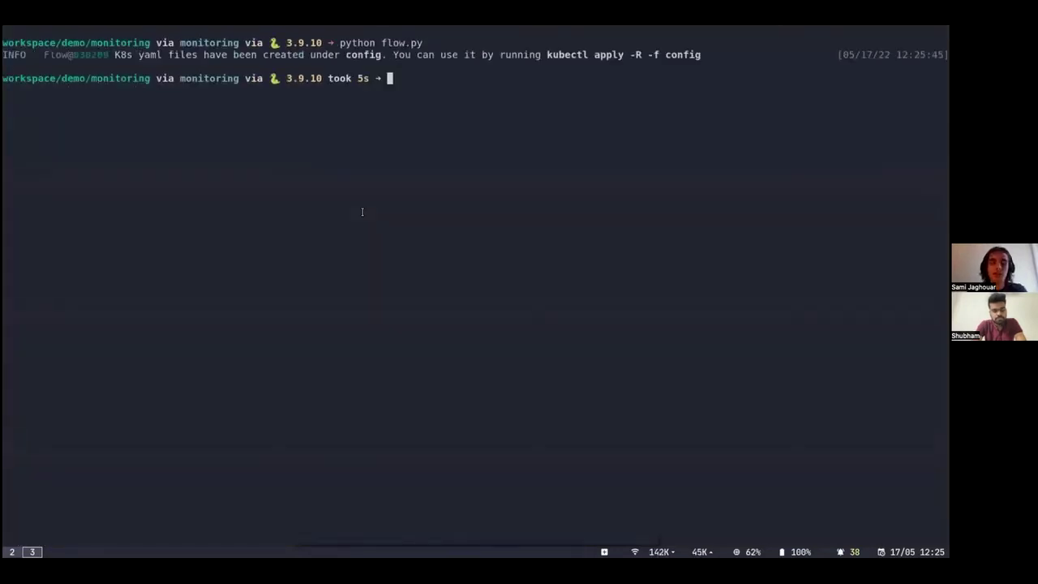
pyautogui.hotkey('ctrl', 'l')
pyautogui.write('lls')
pyautogui.press('Return')
pyautogui.write('ls')
pyautogui.press('Return')
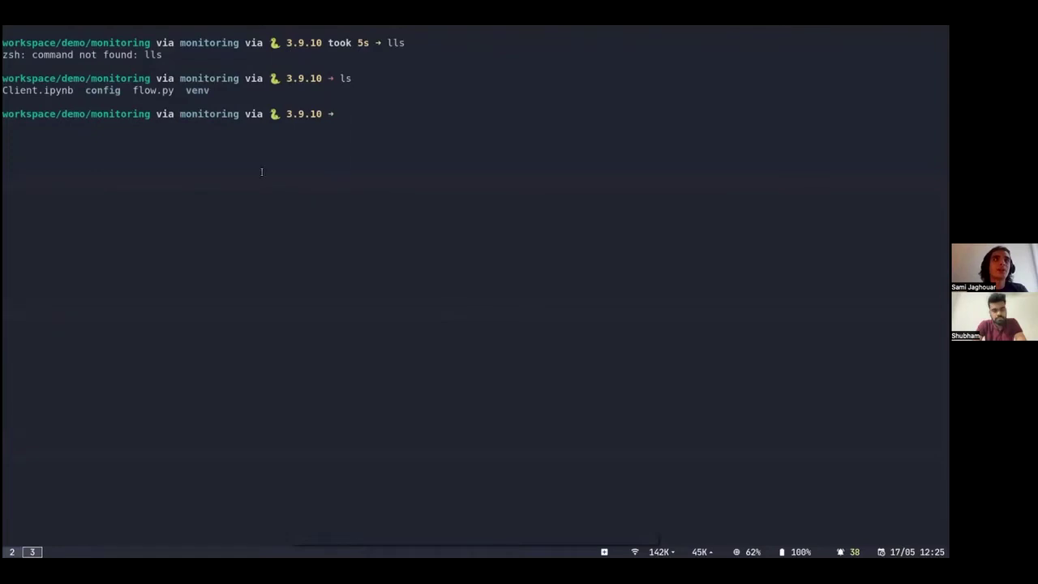
# Show the generated config folder as a tree with ls -T config, highlighting the executor and gateway files.
pyautogui.doubleClick(104, 89)
pyautogui.click(104, 90)
pyautogui.write('ls -R')
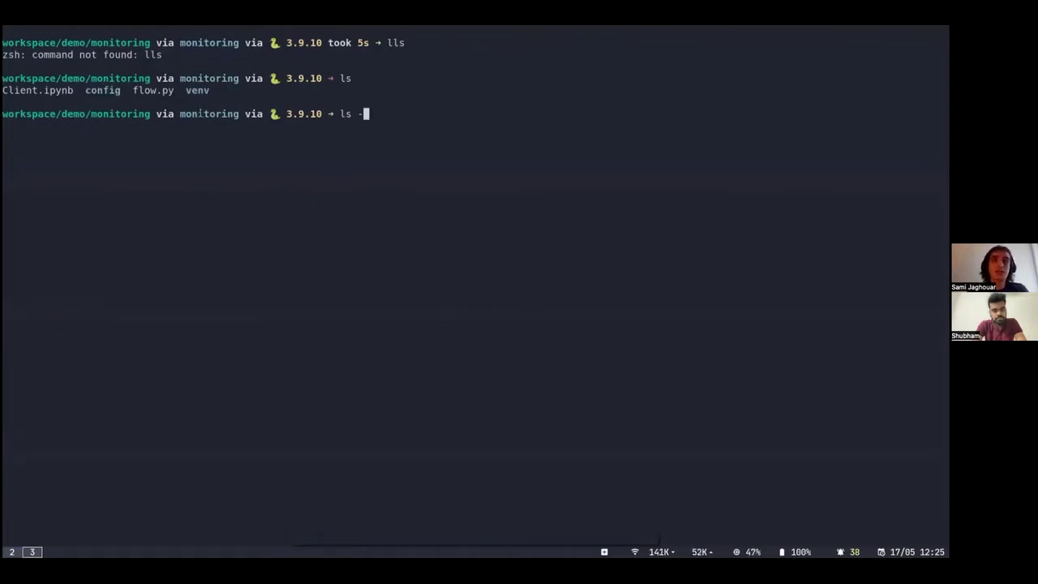
pyautogui.press('BackSpace')
pyautogui.press('BackSpace')
pyautogui.write('T config')
pyautogui.press('Return')
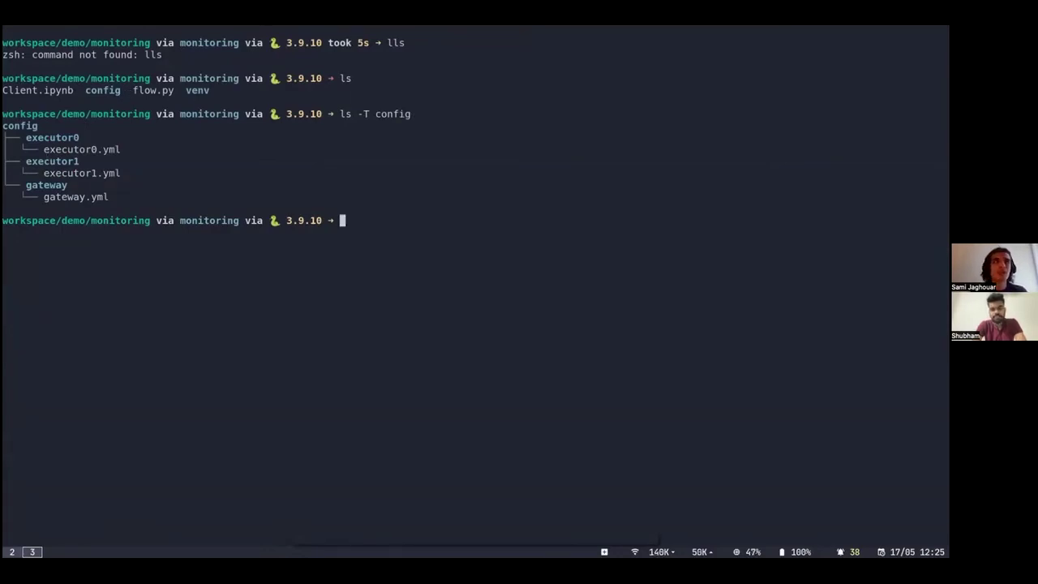
pyautogui.moveTo(134, 198); pyautogui.dragTo(106, 208)
pyautogui.click(106, 208)
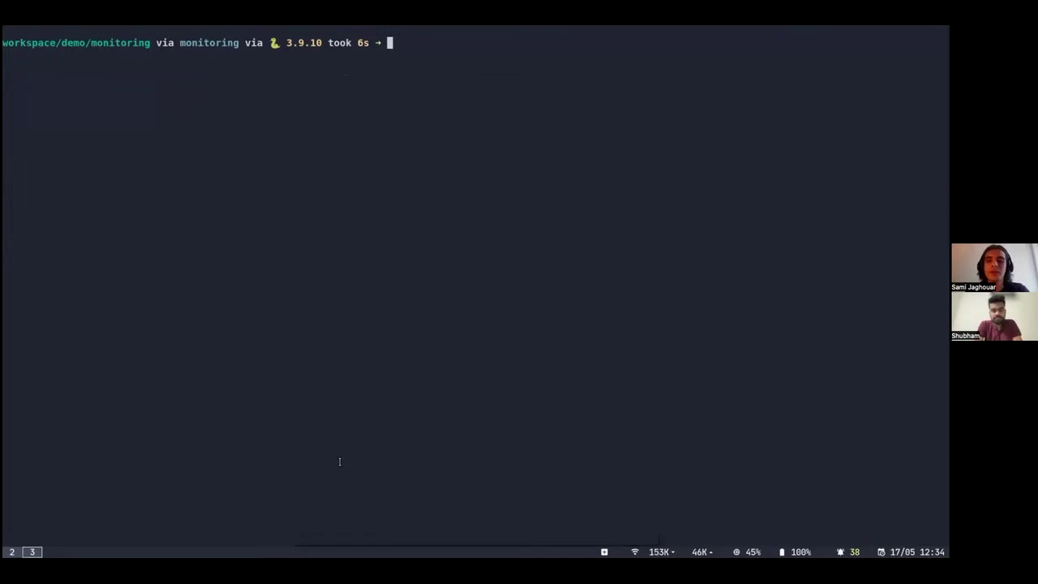
# Create the clip-search namespace from the recalled kubectl command and clear the screen.
pyautogui.write('ku')
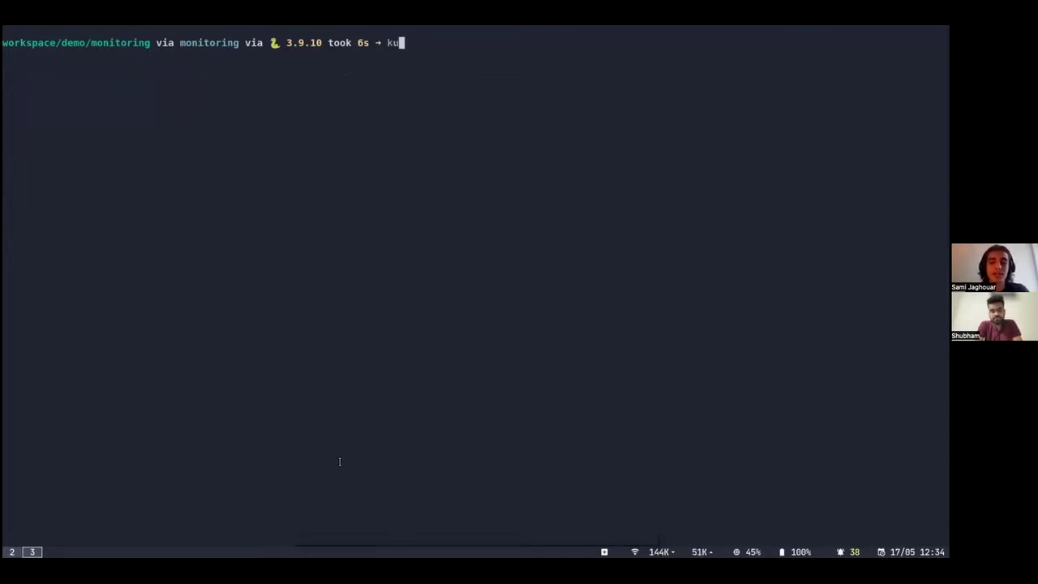
pyautogui.write('bectl')
pyautogui.press('Up')
pyautogui.press('Up')
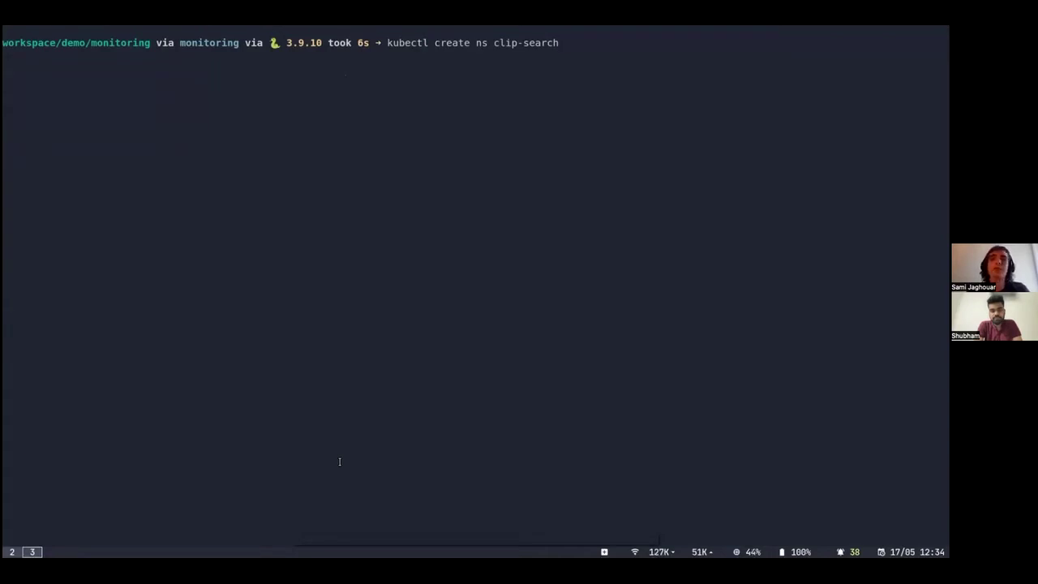
pyautogui.press('Return')
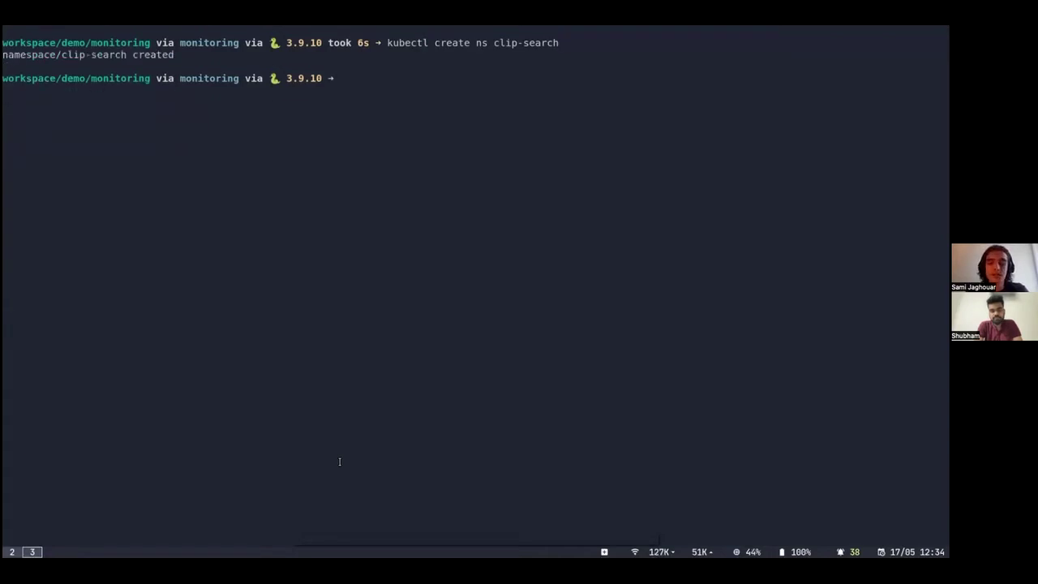
pyautogui.write('kubens clip')
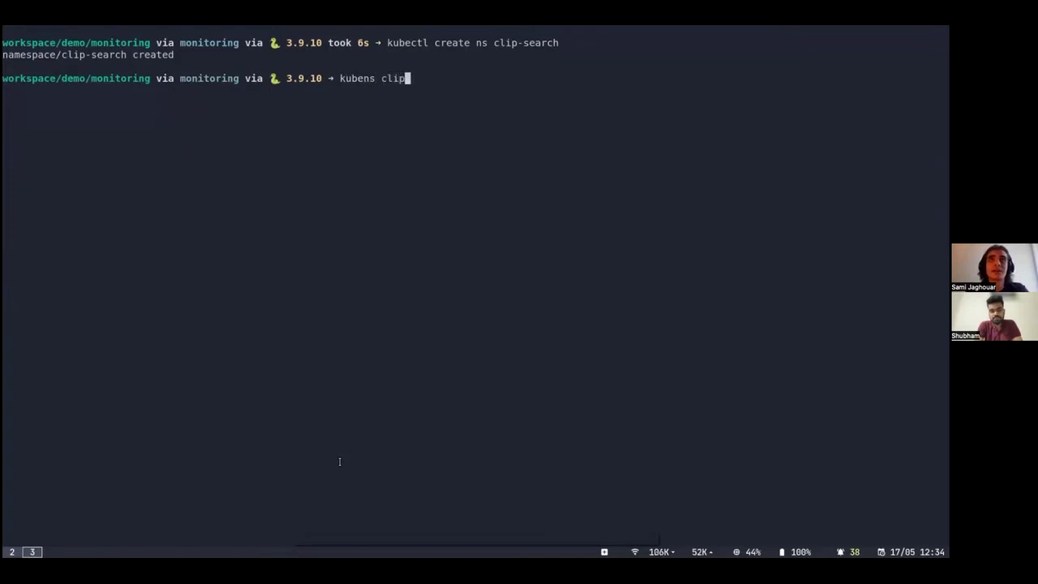
pyautogui.hotkey('ctrl', 'c')
pyautogui.hotkey('ctrl', 'l')
# Run helm install prometheus prometheus-community/kube-prometheus-stack with serviceMonitorSelectorNilUsesHelmValues=false.
pyautogui.write('helm in')
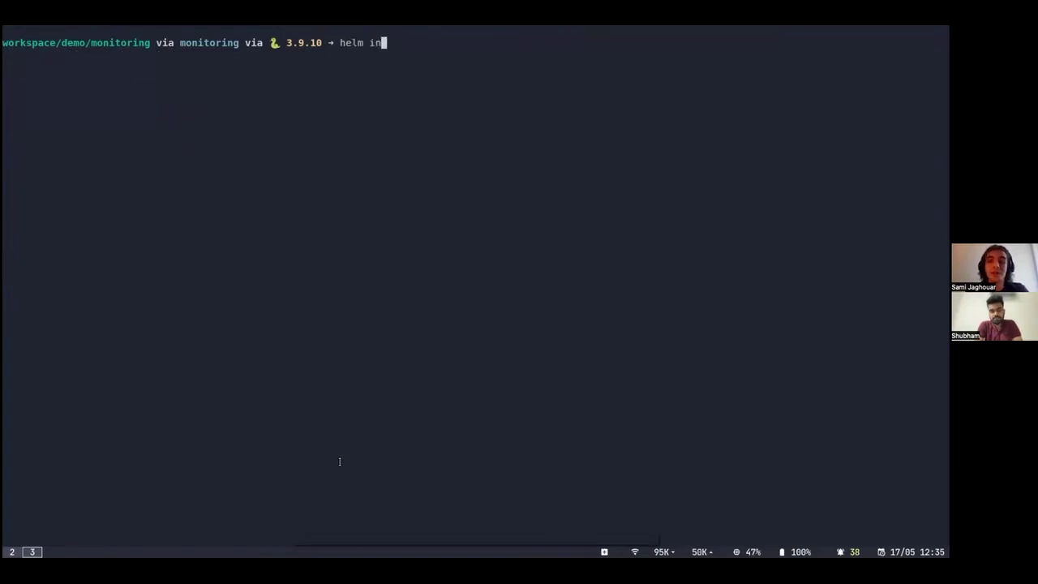
pyautogui.press('Right')
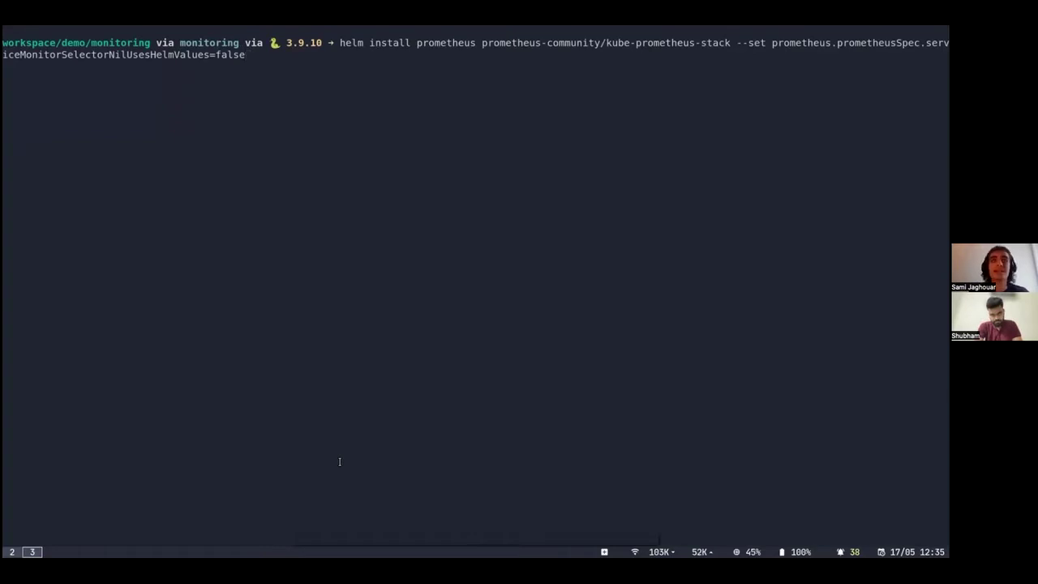
pyautogui.press('Return')
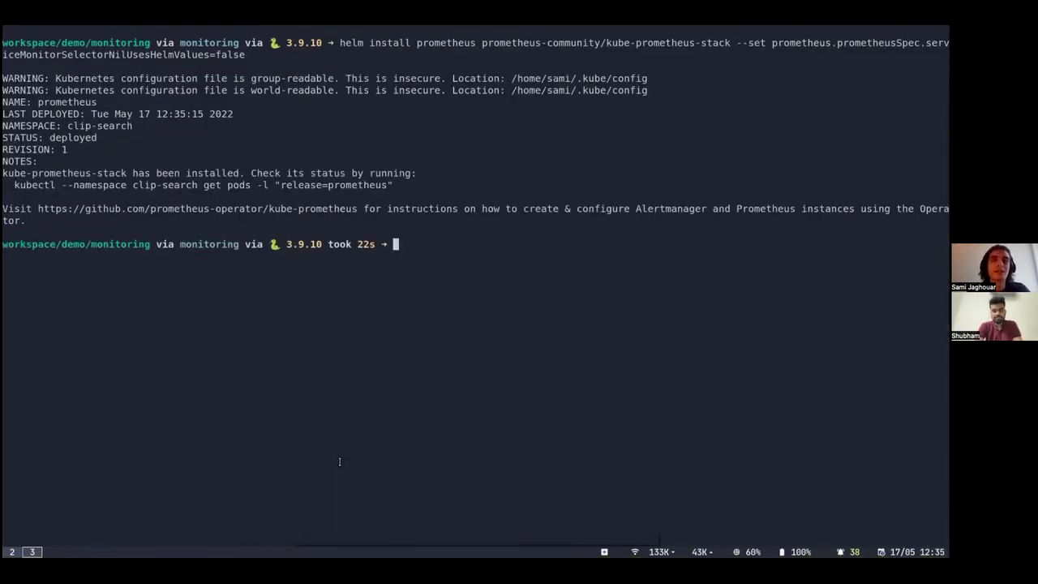
# List the pods and point out the node-exporter, grafana, prometheus-0 and kube-state-metrics pods.
pyautogui.write('kg pods')
pyautogui.press('Return')
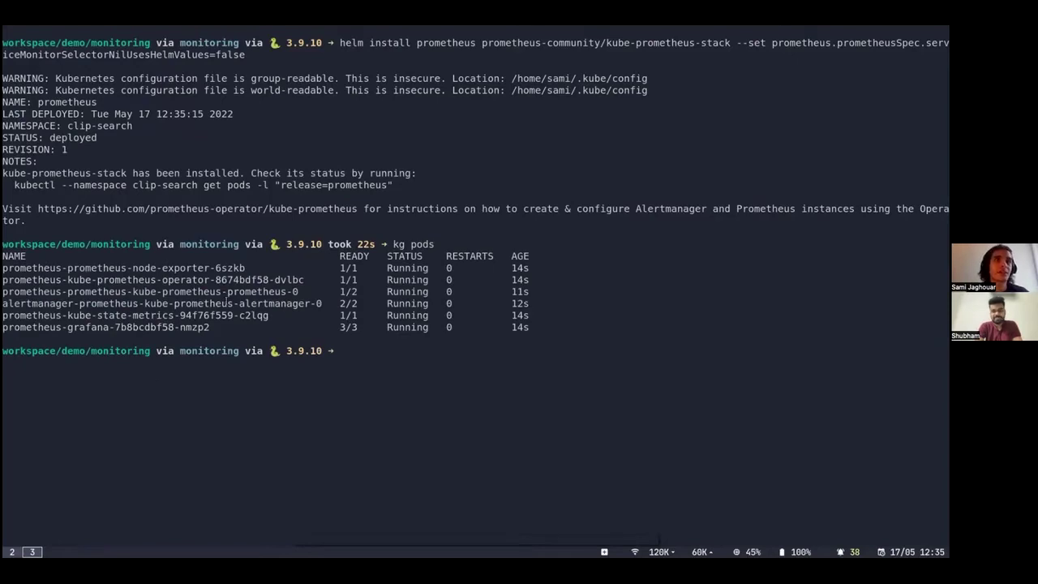
pyautogui.write('kubectl get p')
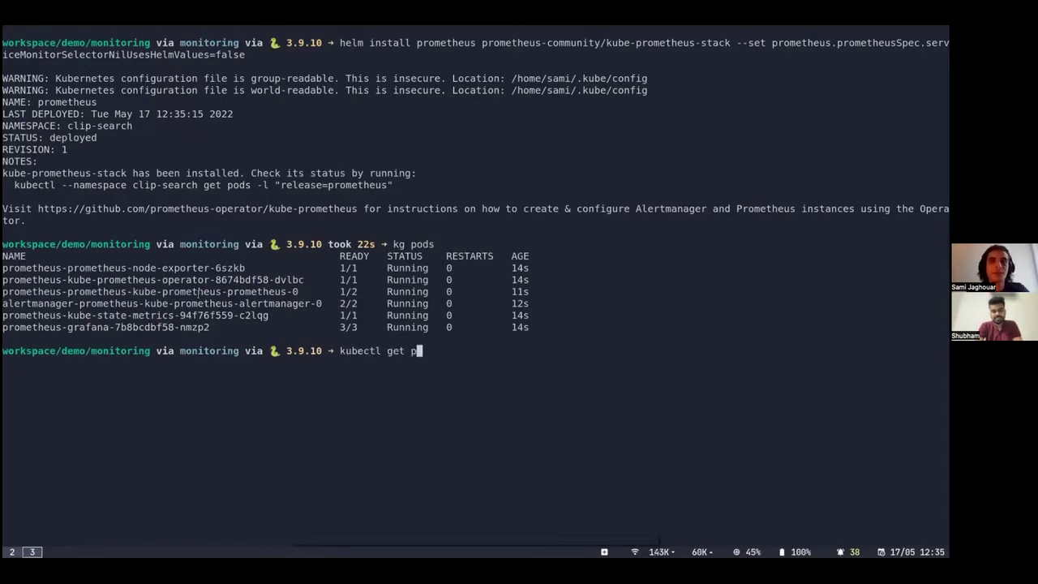
pyautogui.write('ods')
pyautogui.press('Return')
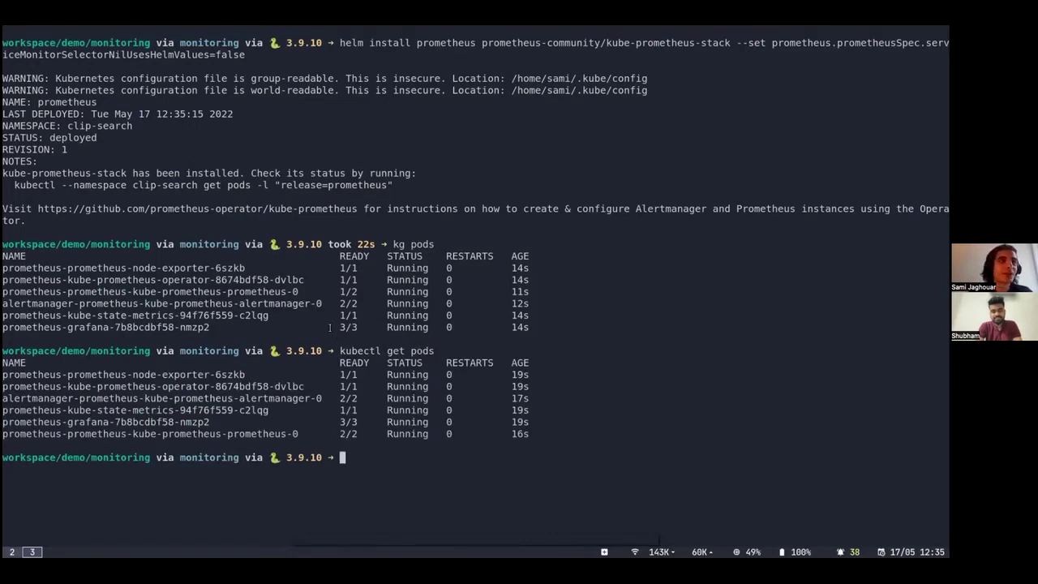
pyautogui.doubleClick(27, 375)
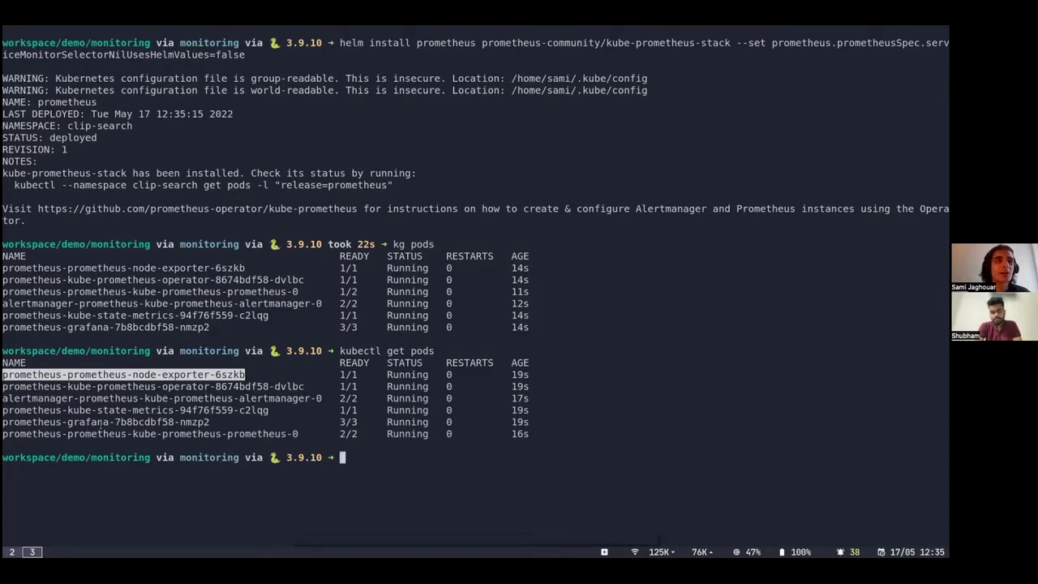
pyautogui.doubleClick(91, 422)
pyautogui.doubleClick(91, 434)
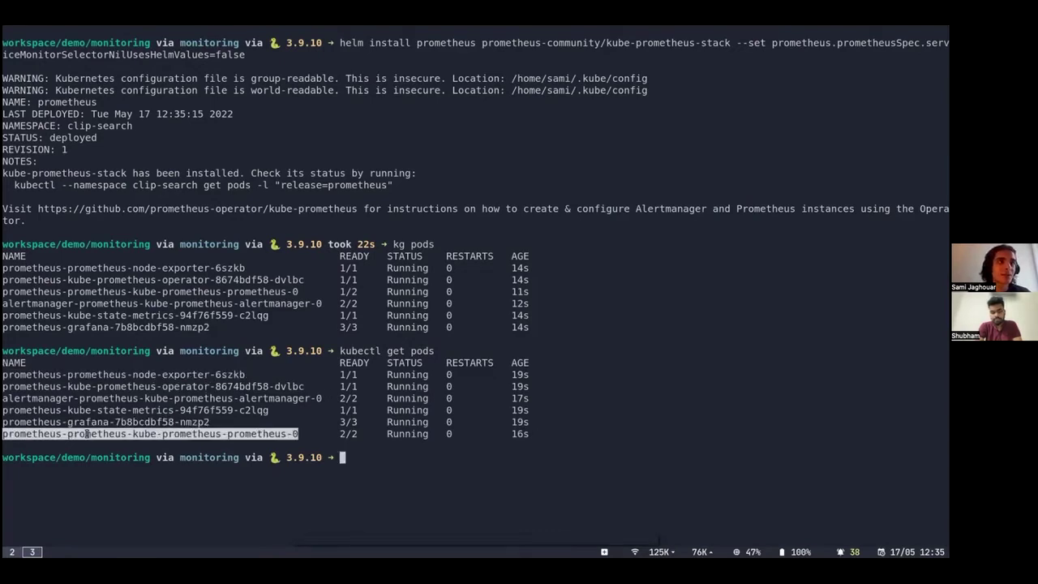
pyautogui.doubleClick(93, 411)
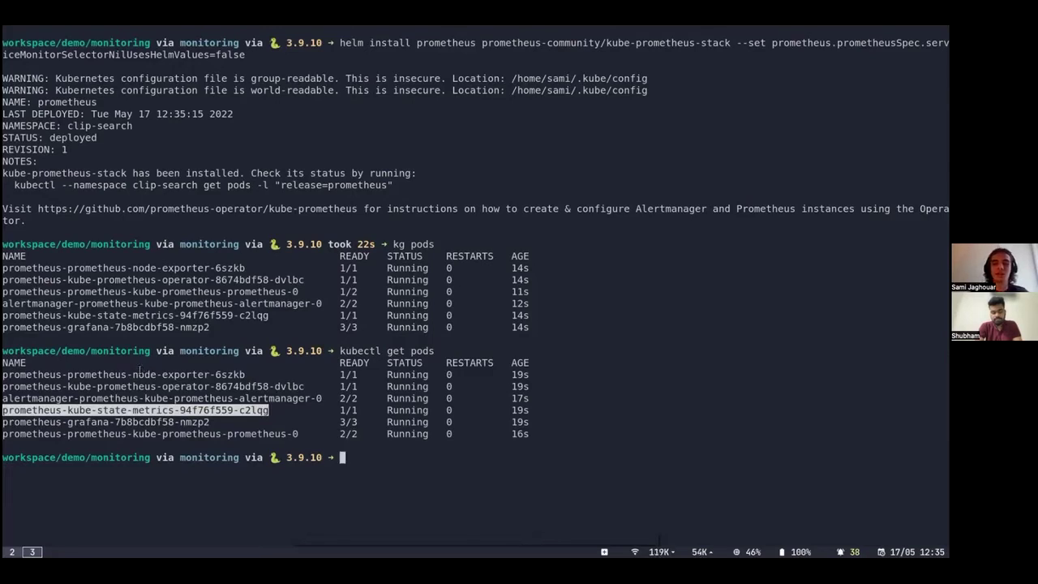
pyautogui.click(219, 382)
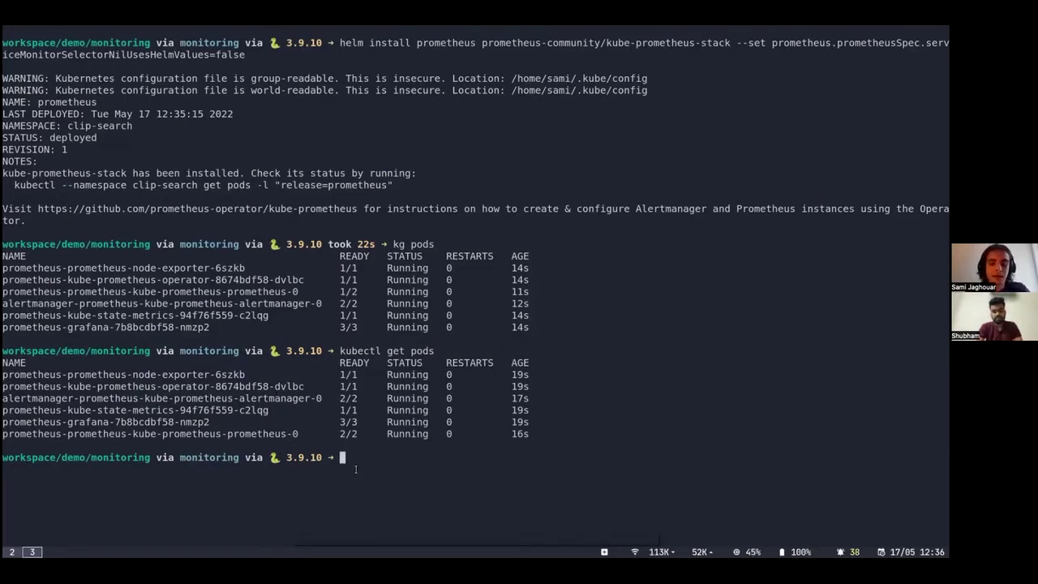
# List Client.ipynb, config, flow.py and venv, then run kubectl apply -R -f config.
pyautogui.write('ls')
pyautogui.press('Return')
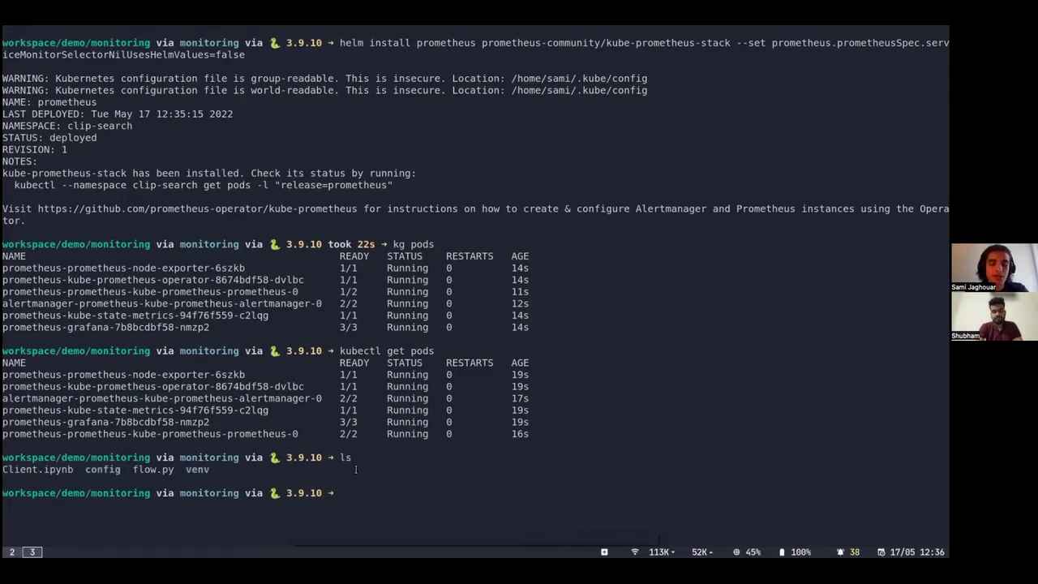
pyautogui.write('kubectl apply -R -f config')
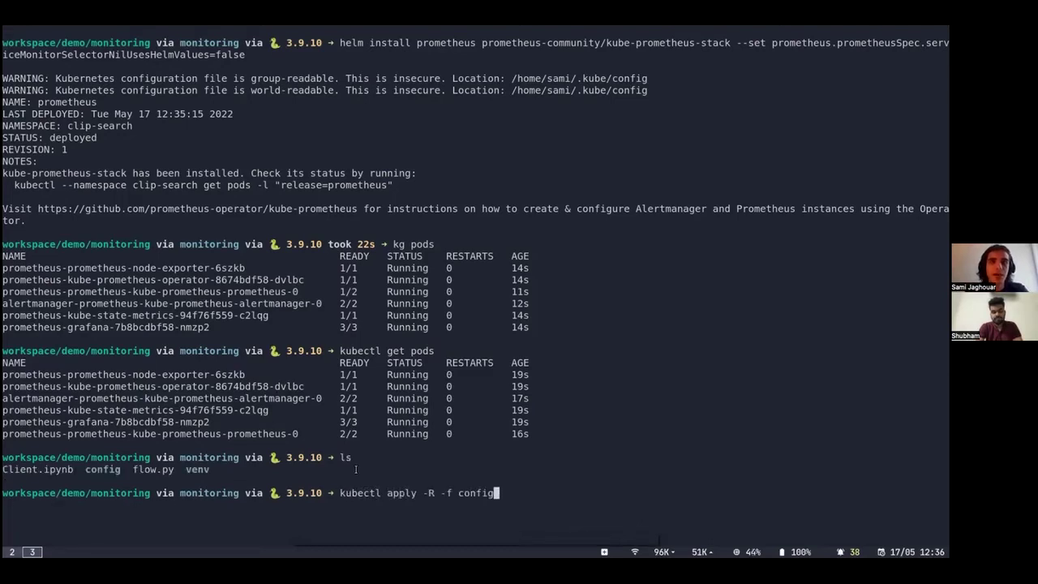
pyautogui.doubleClick(111, 469)
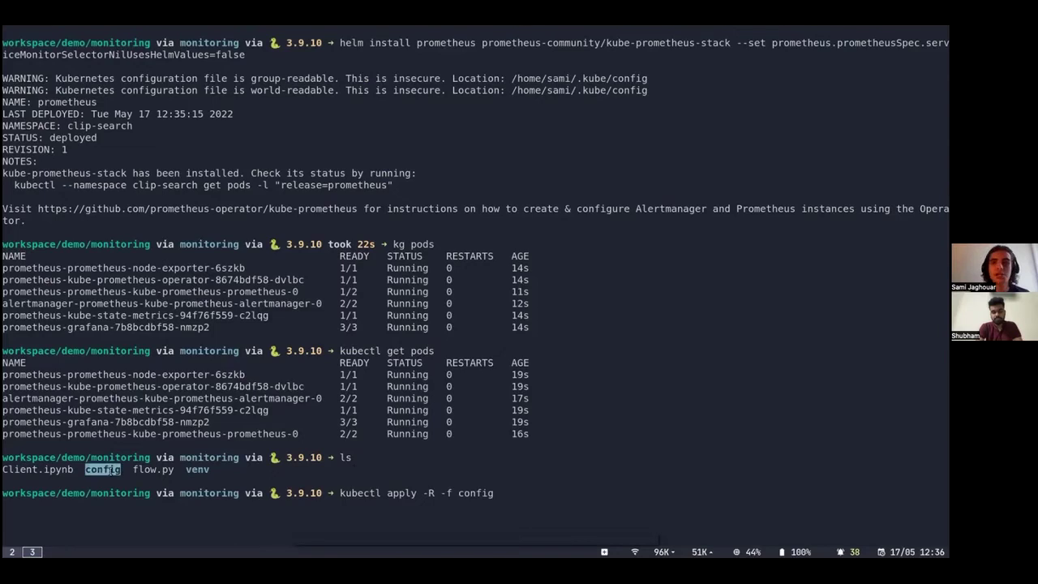
pyautogui.click(535, 505)
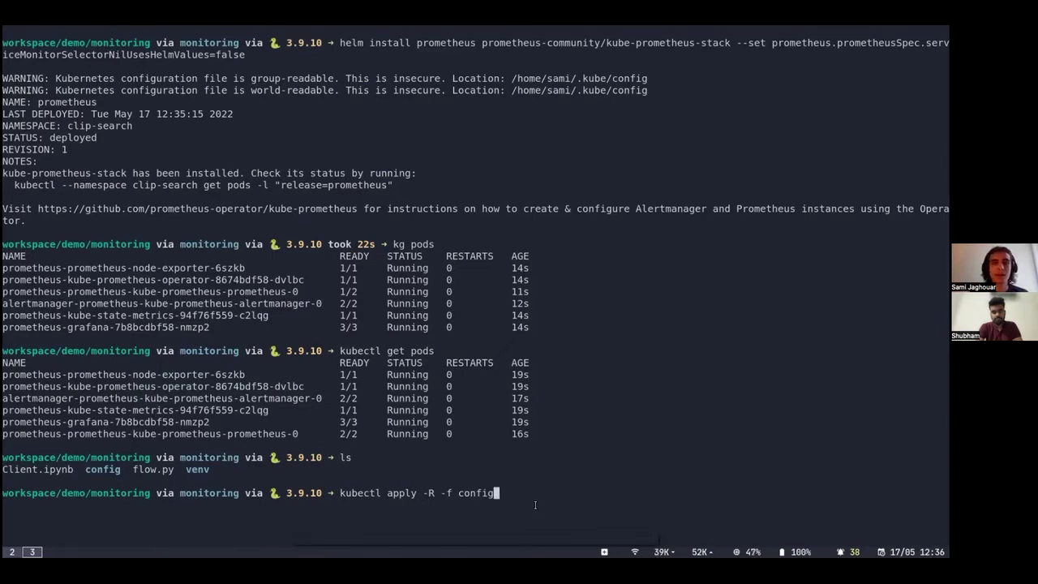
pyautogui.press('Return')
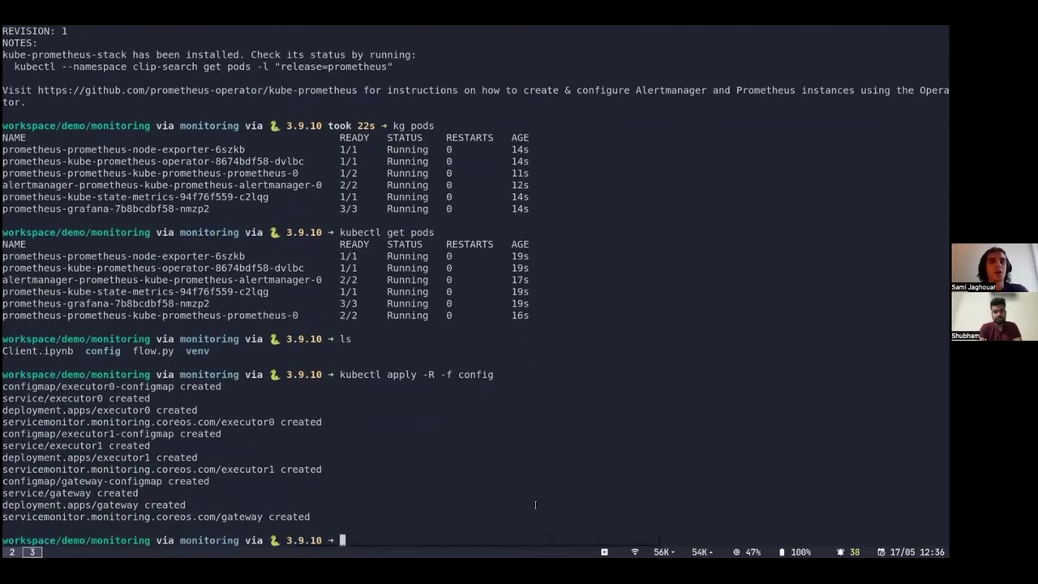
# List the pods and point out the new executor1 and gateway pods.
pyautogui.write('kg pods')
pyautogui.press('Return')
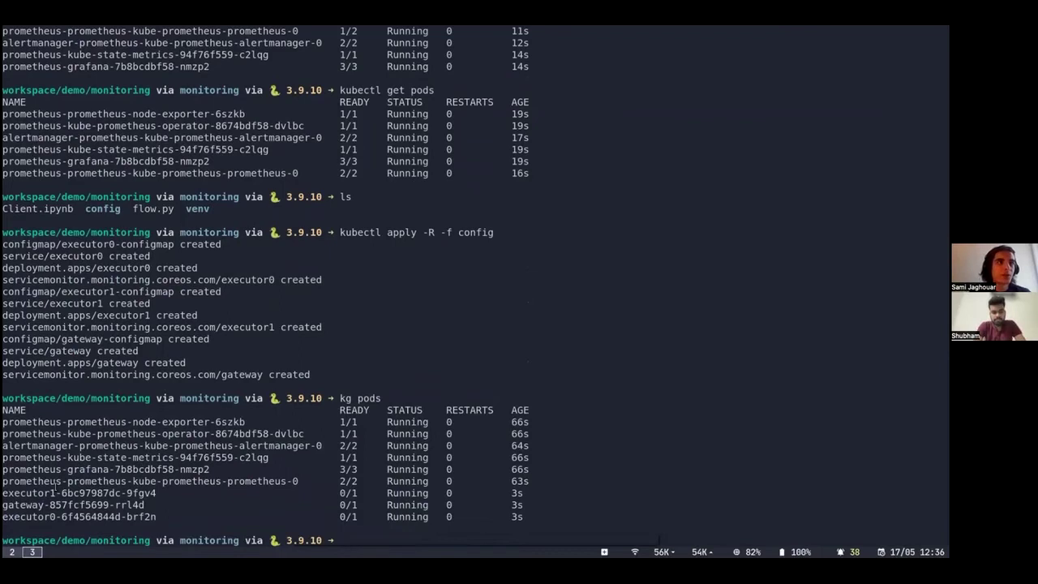
pyautogui.doubleClick(24, 492)
pyautogui.doubleClick(36, 505)
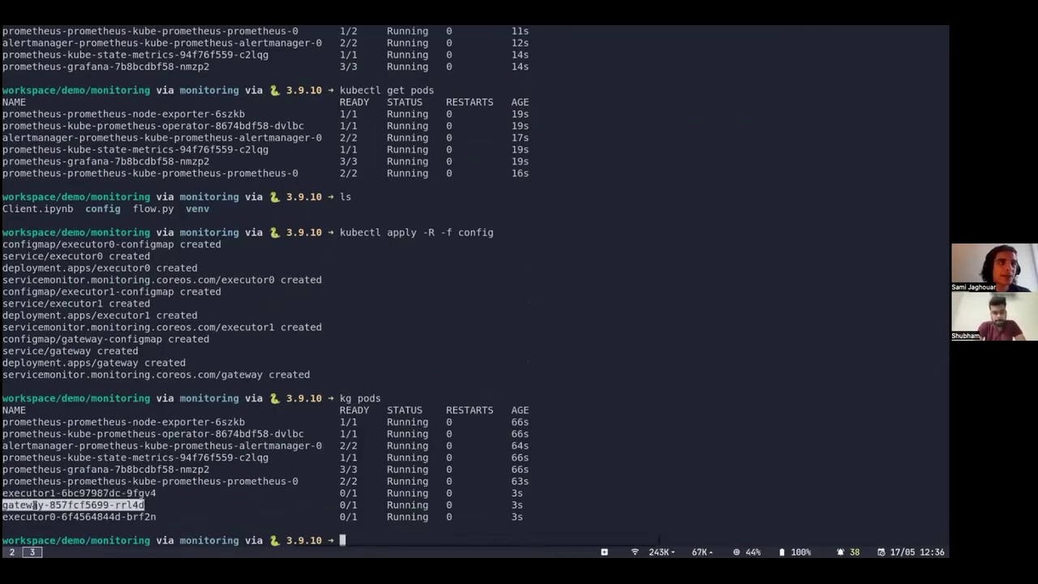
pyautogui.click(31, 524)
pyautogui.doubleClick(33, 504)
pyautogui.click(32, 503)
pyautogui.tripleClick(31, 494)
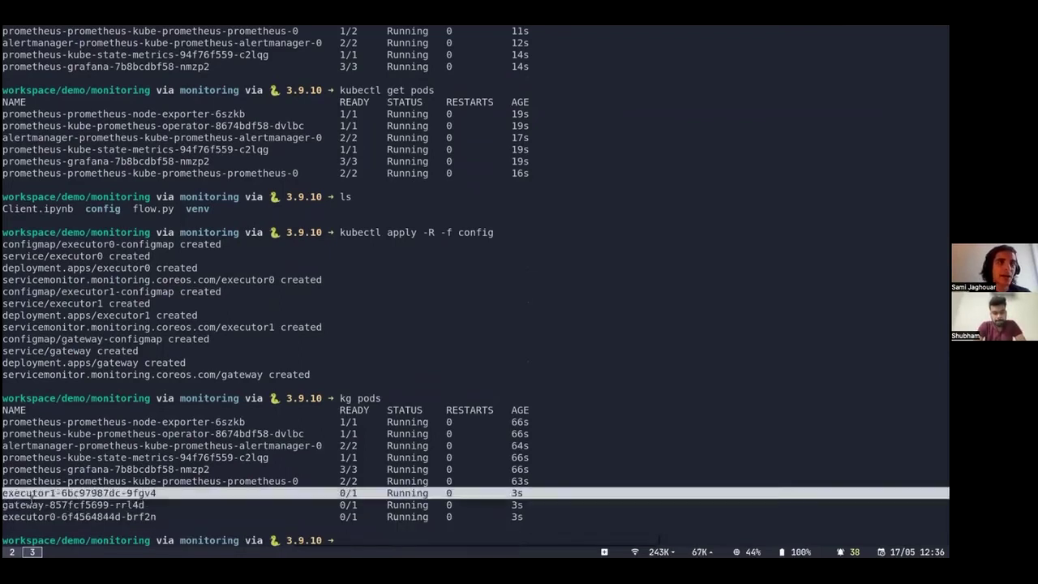
pyautogui.click(31, 496)
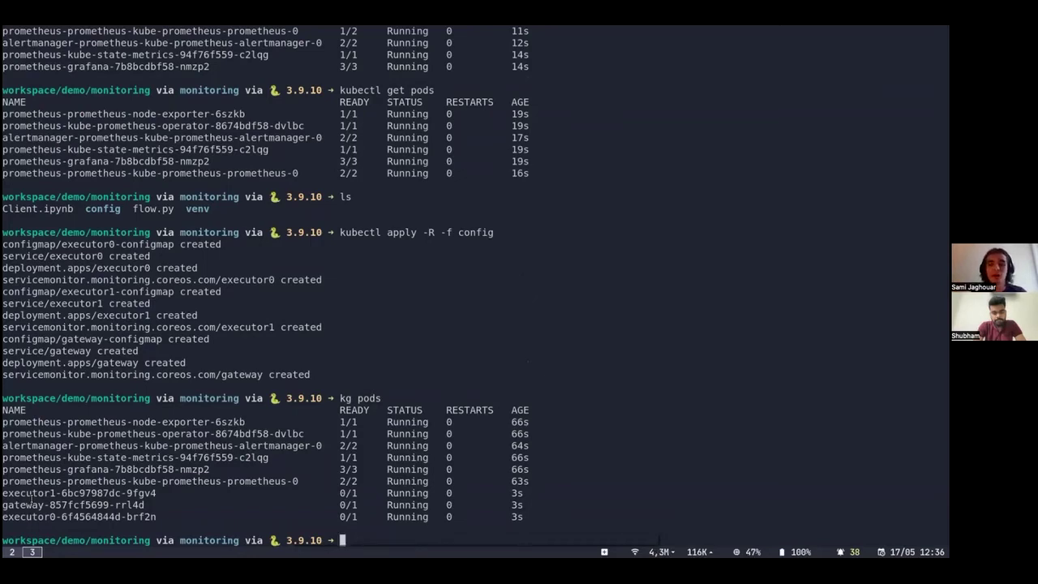
# Re-list the pods and confirm the gateway pod is now 1/1 ready.
pyautogui.write('kg pods')
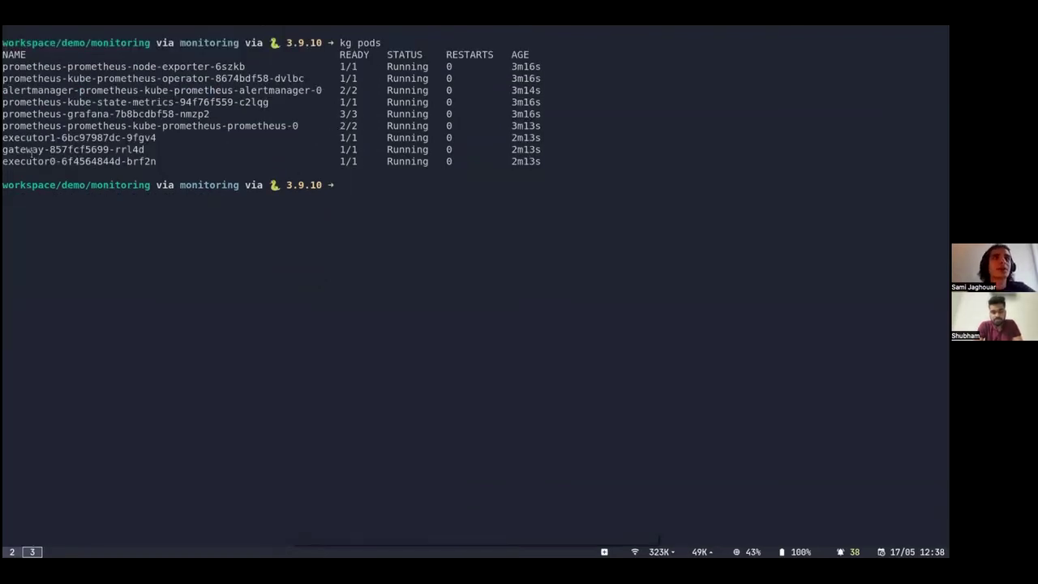
pyautogui.doubleClick(32, 151)
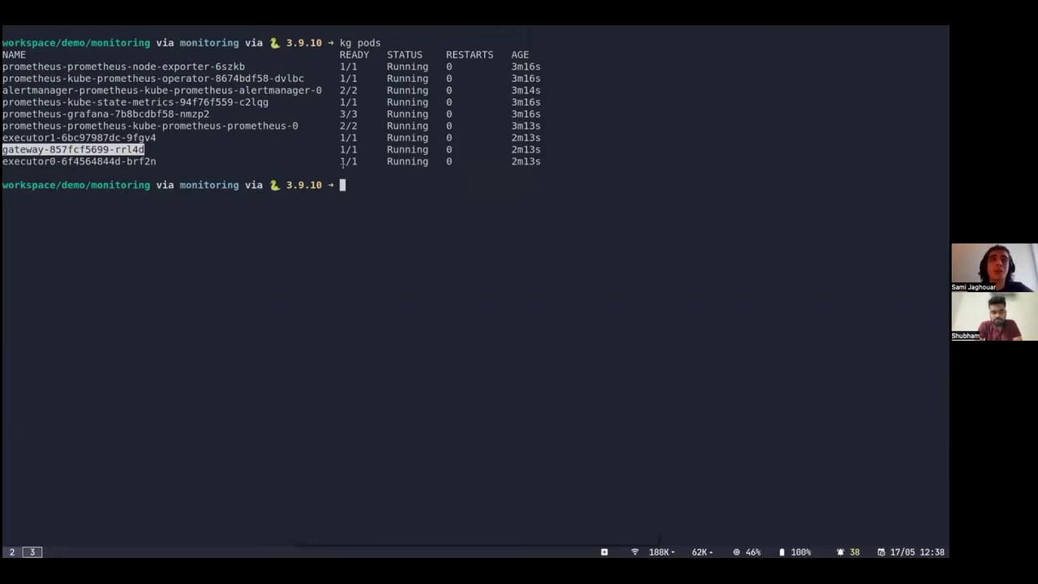
pyautogui.click(342, 162)
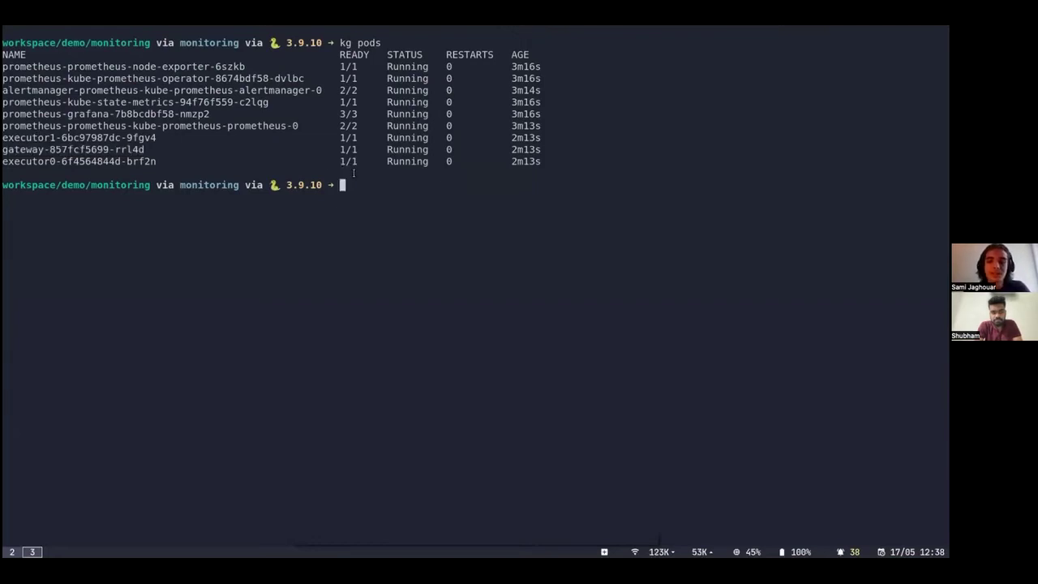
# Run kubectl port-forward svc/prometheus-grafana 3000:80 to expose Grafana locally.
pyautogui.write('kbb')
pyautogui.press('BackSpace')
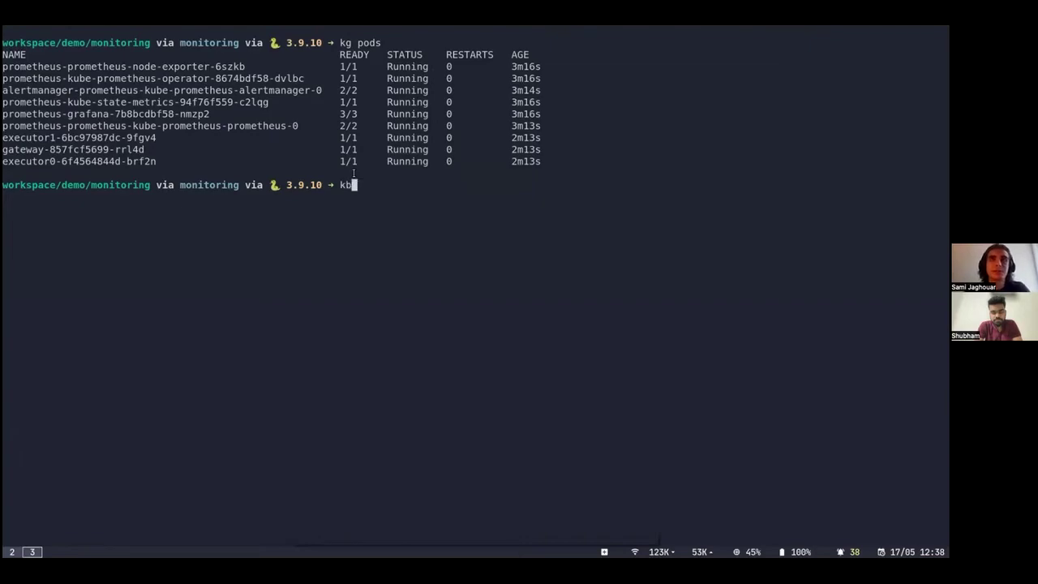
pyautogui.write('port-forward svc/prometheus-grafana 3000:80')
pyautogui.press('Right')
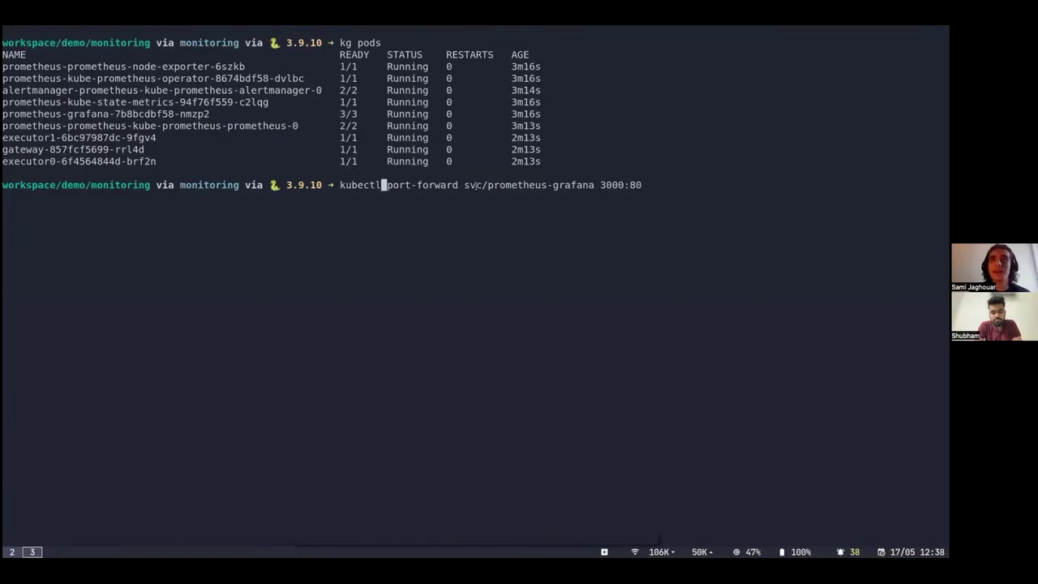
pyautogui.doubleClick(519, 185)
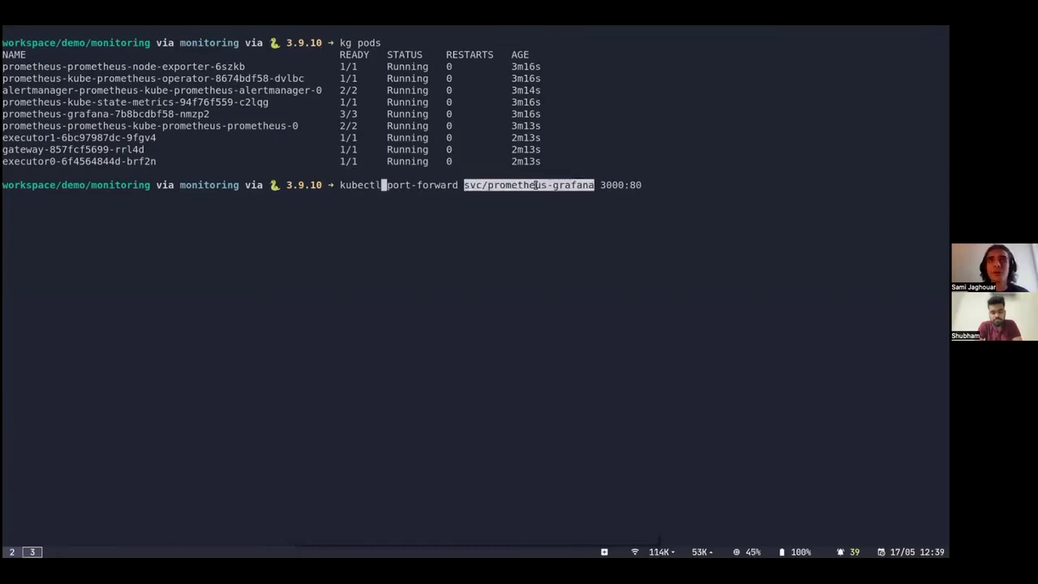
pyautogui.click(573, 184)
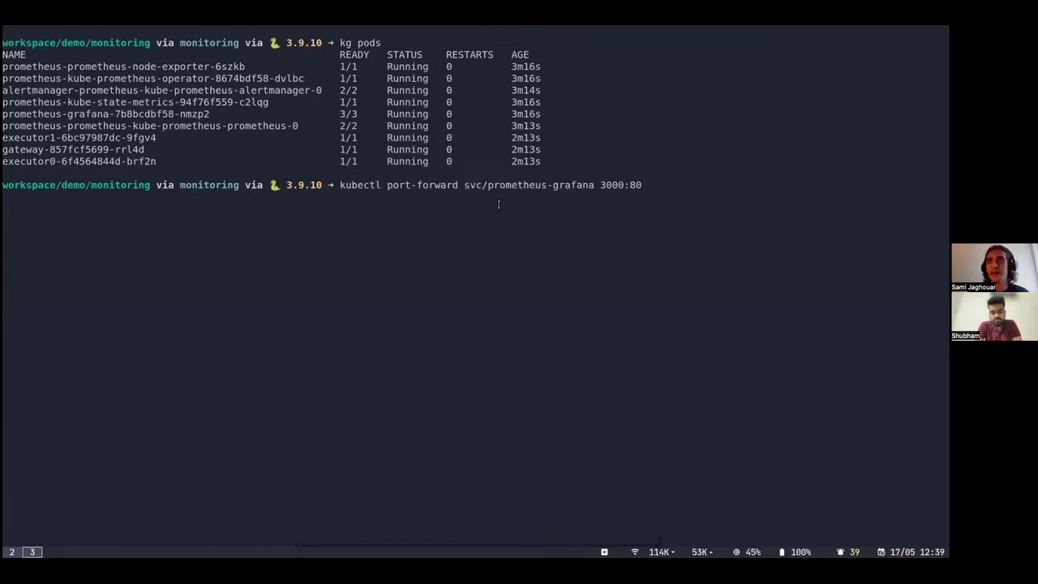
pyautogui.press('Return')
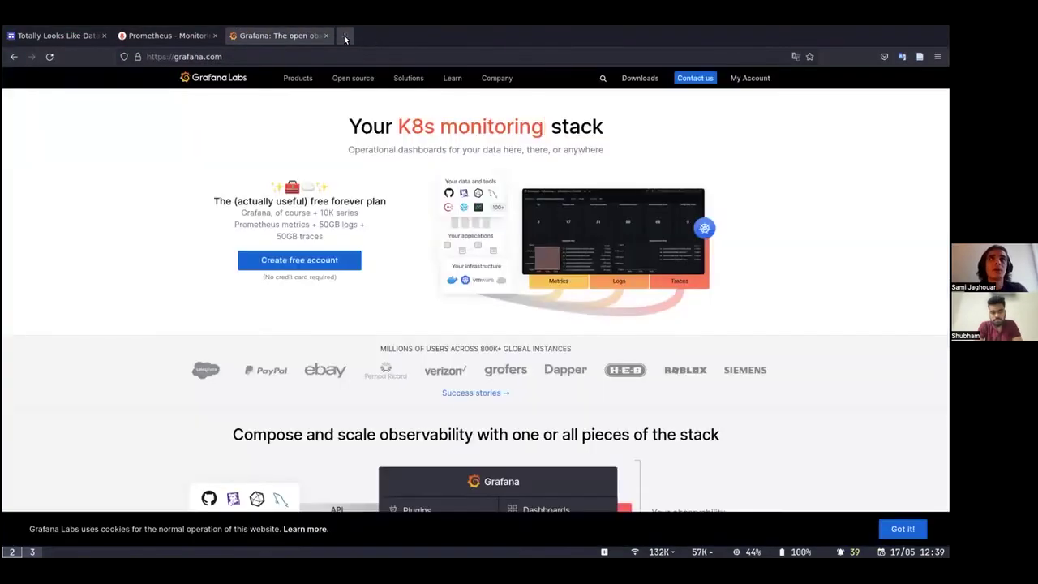
# Load localhost:3000 in a new tab and log in to Grafana as admin.
pyautogui.click(344, 37)
pyautogui.write('localhost:3000/')
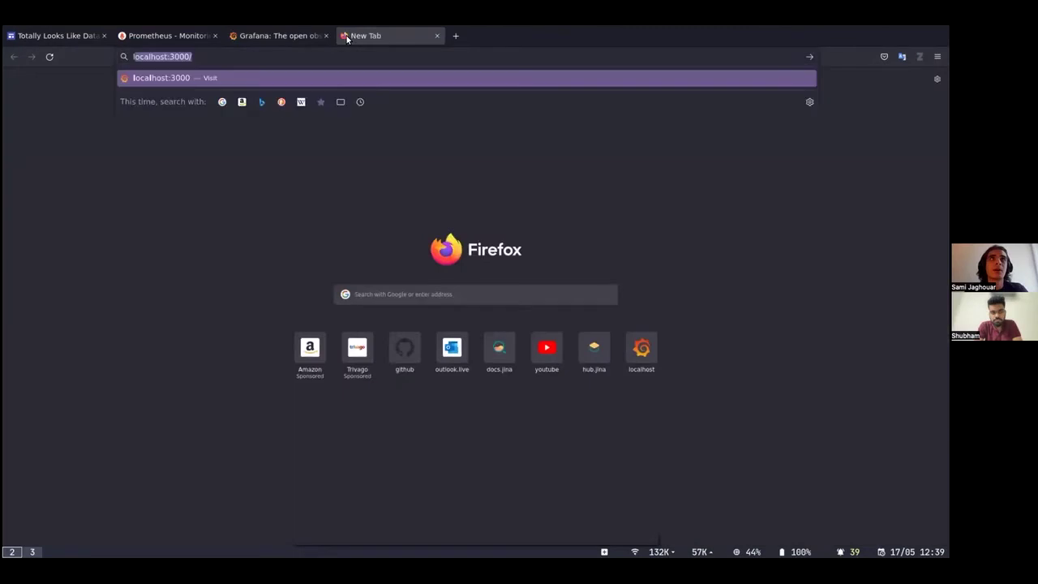
pyautogui.press('Return')
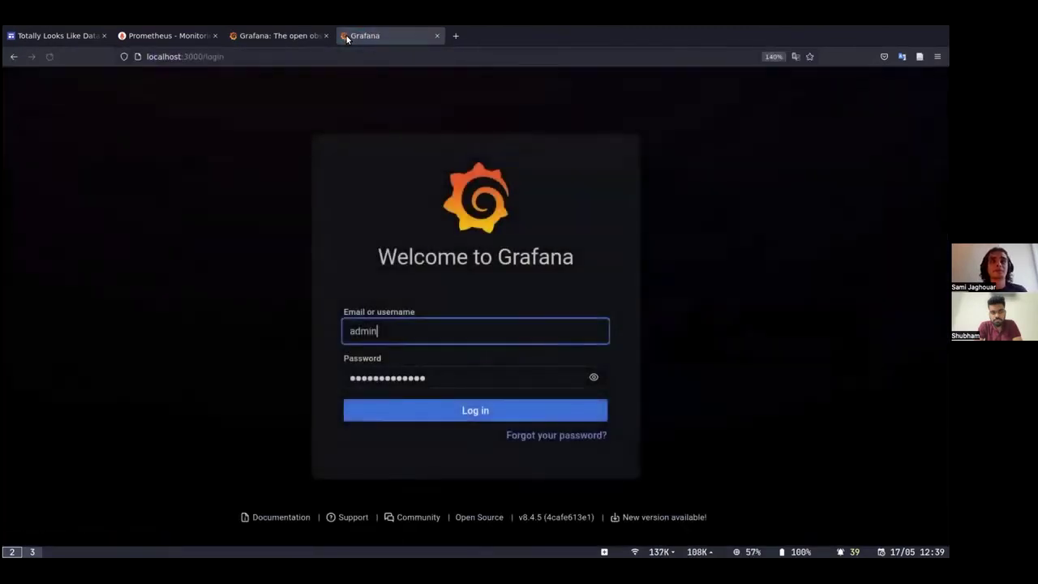
pyautogui.click(389, 327)
pyautogui.press('Return')
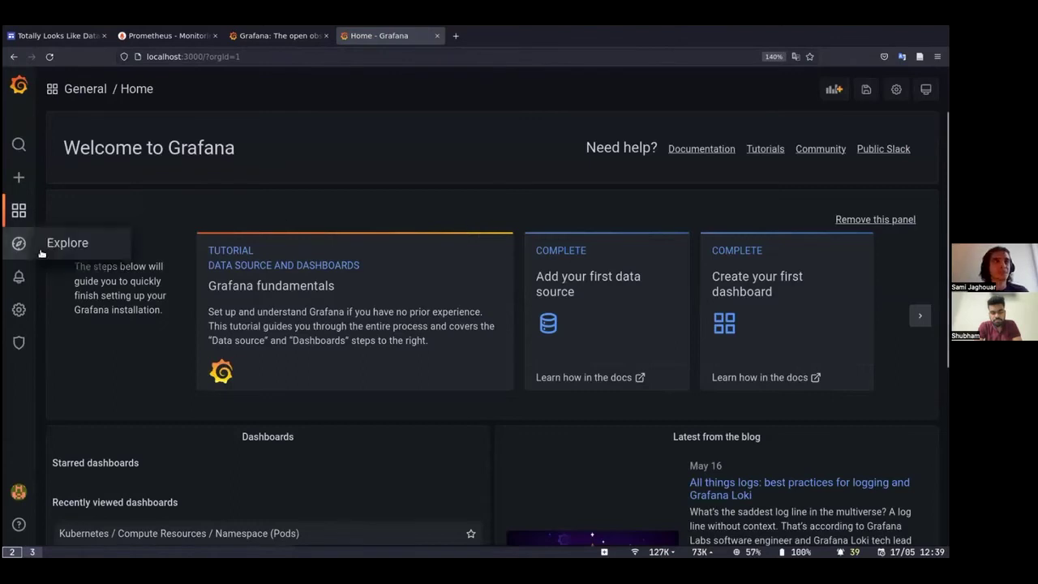
# Open the Dashboards browse page listing the bundled General dashboards.
pyautogui.moveTo(18, 213)
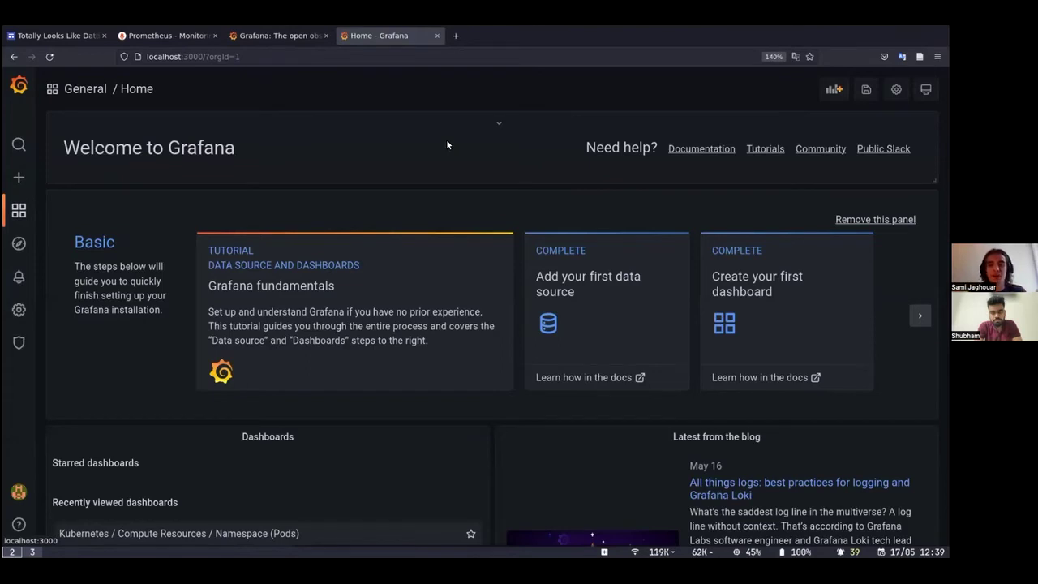
pyautogui.moveTo(19, 210)
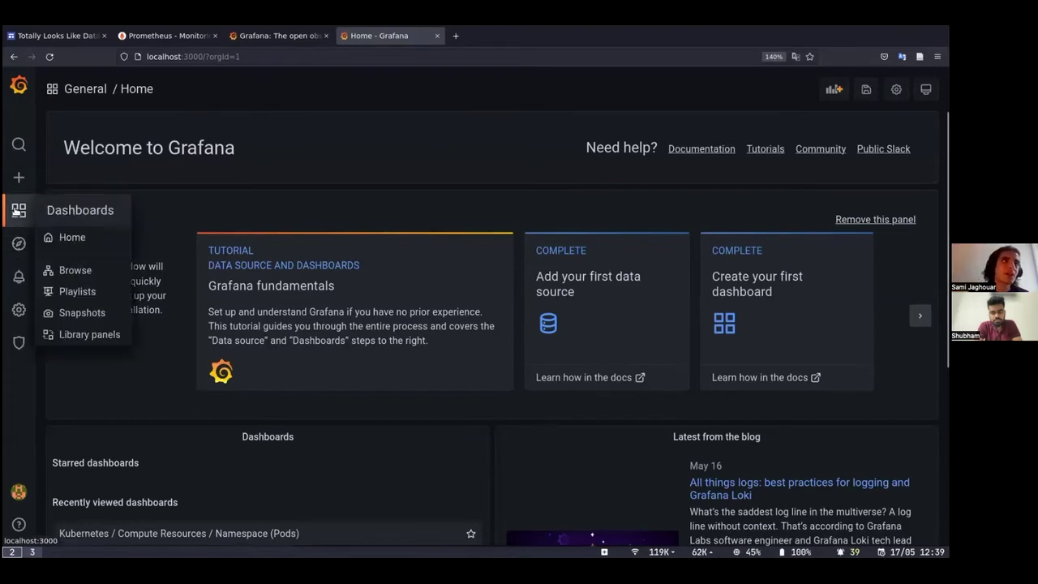
pyautogui.click(75, 270)
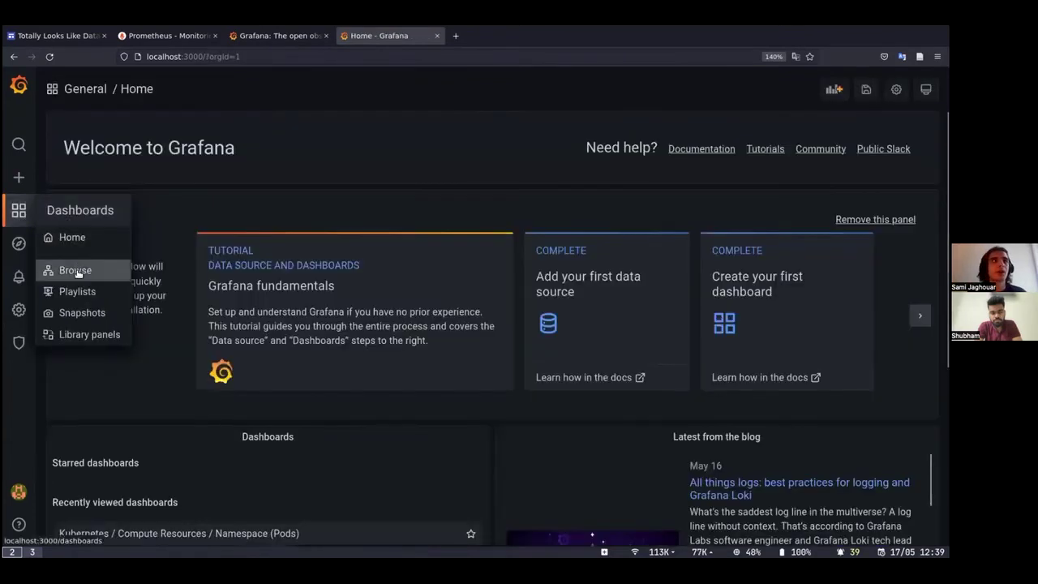
pyautogui.click(75, 270)
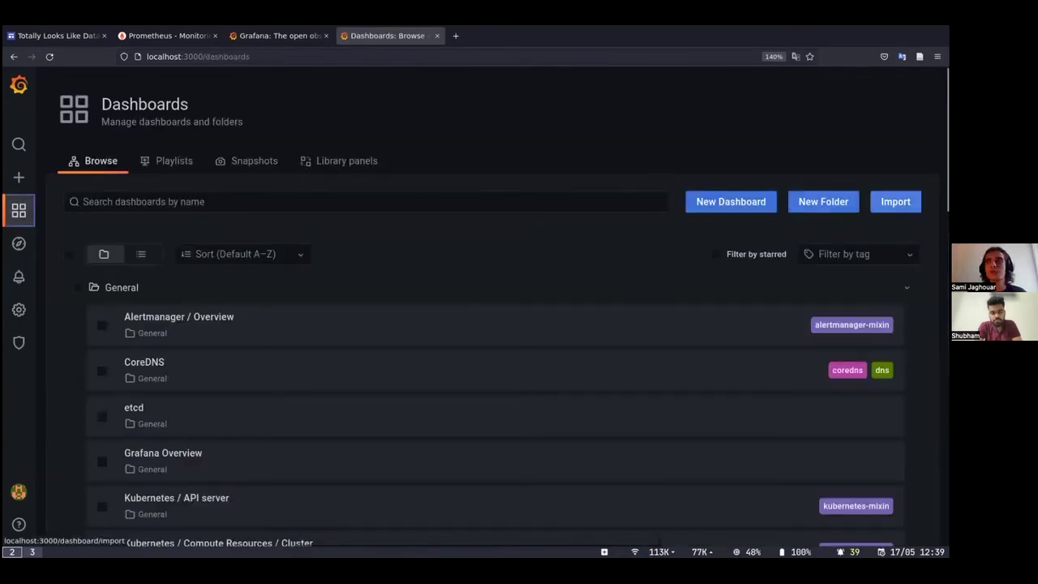
# Start a dashboard import and fetch the dashboard JSON from GitHub in a new tab.
pyautogui.click(895, 202)
pyautogui.click(261, 334)
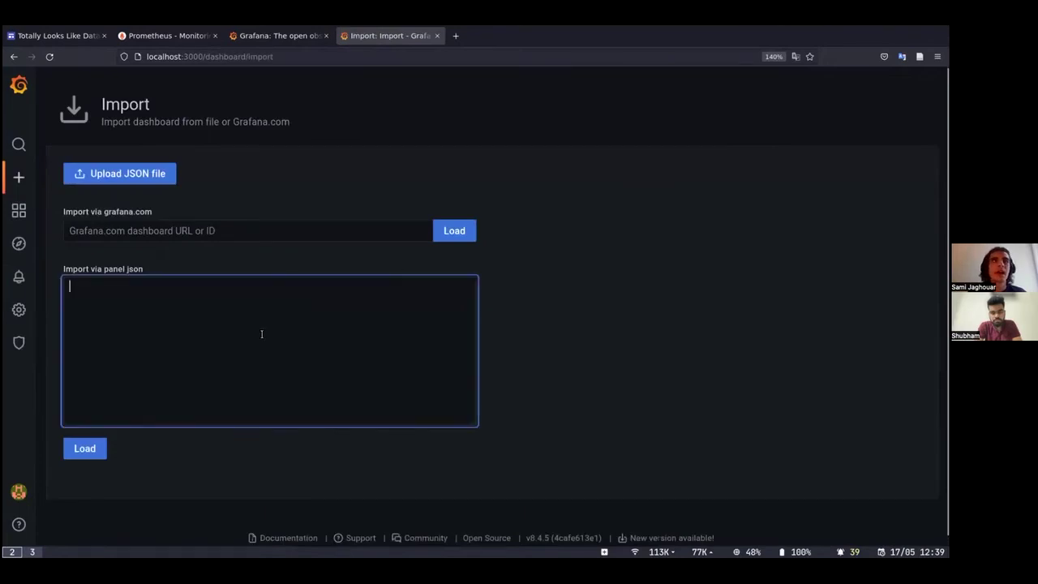
pyautogui.click(455, 36)
pyautogui.write('gi')
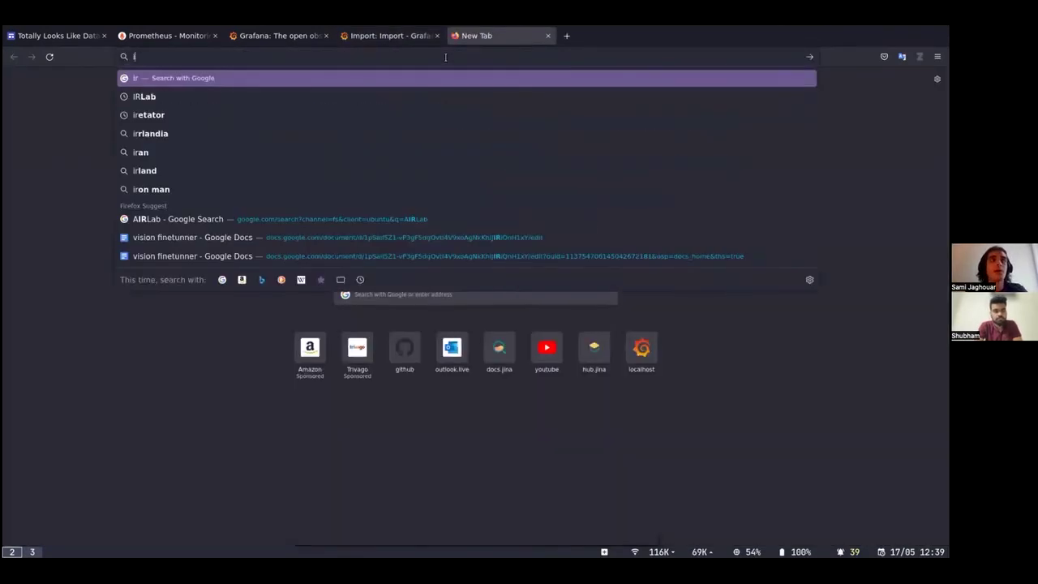
pyautogui.press('BackSpace')
pyautogui.press('BackSpace')
pyautogui.write('git')
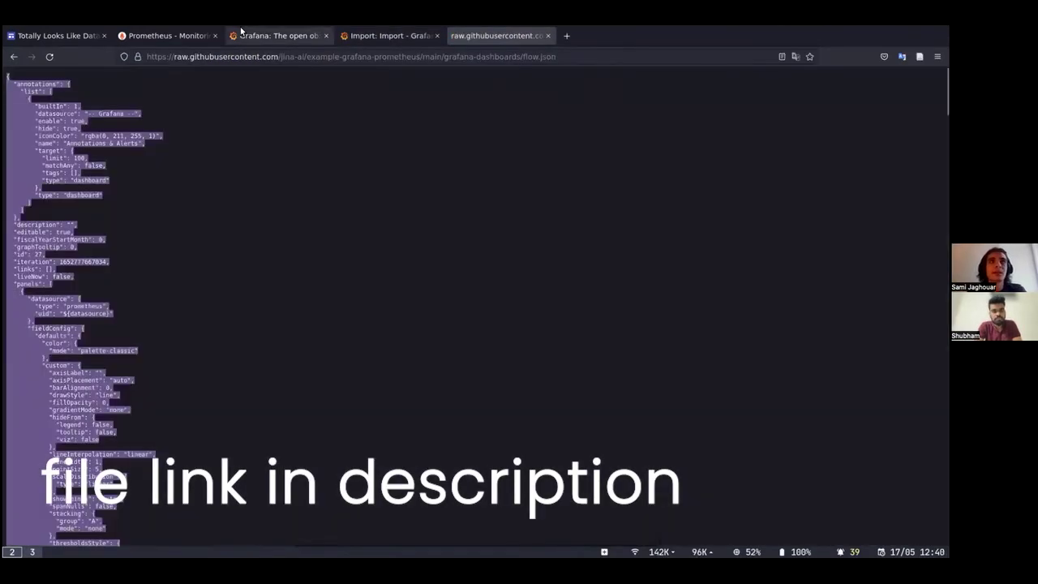
pyautogui.click(381, 35)
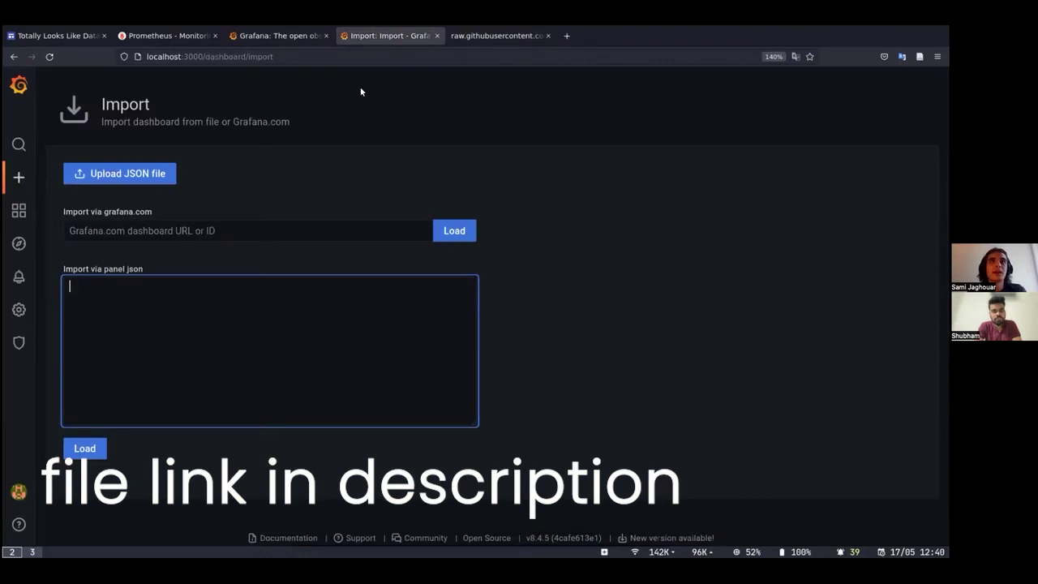
# Paste the JSON, load and import the Flow monitoring dashboard, then return to the terminal.
pyautogui.hotkey('ctrl', 'v')
pyautogui.click(91, 450)
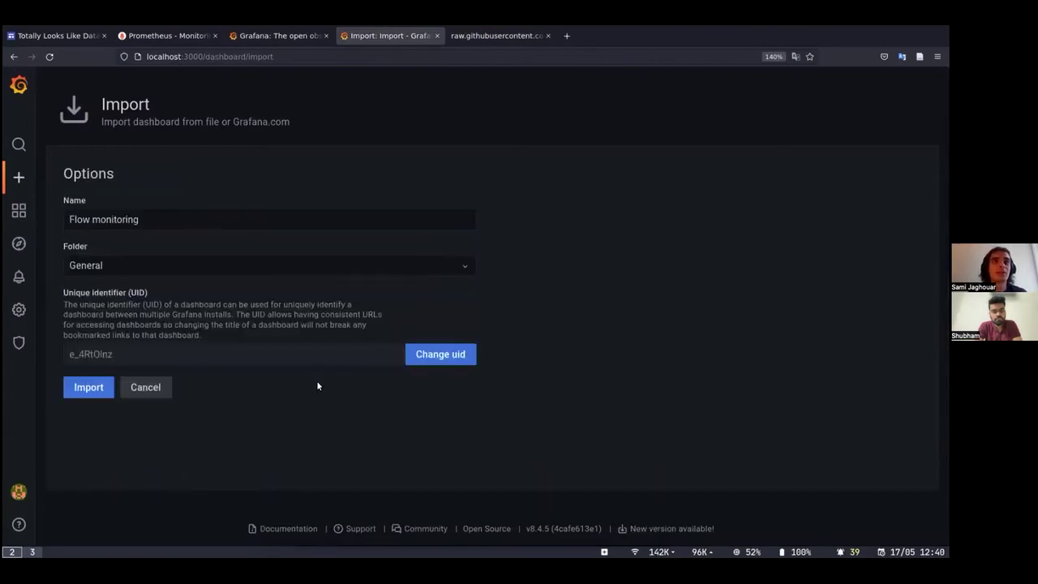
pyautogui.click(89, 387)
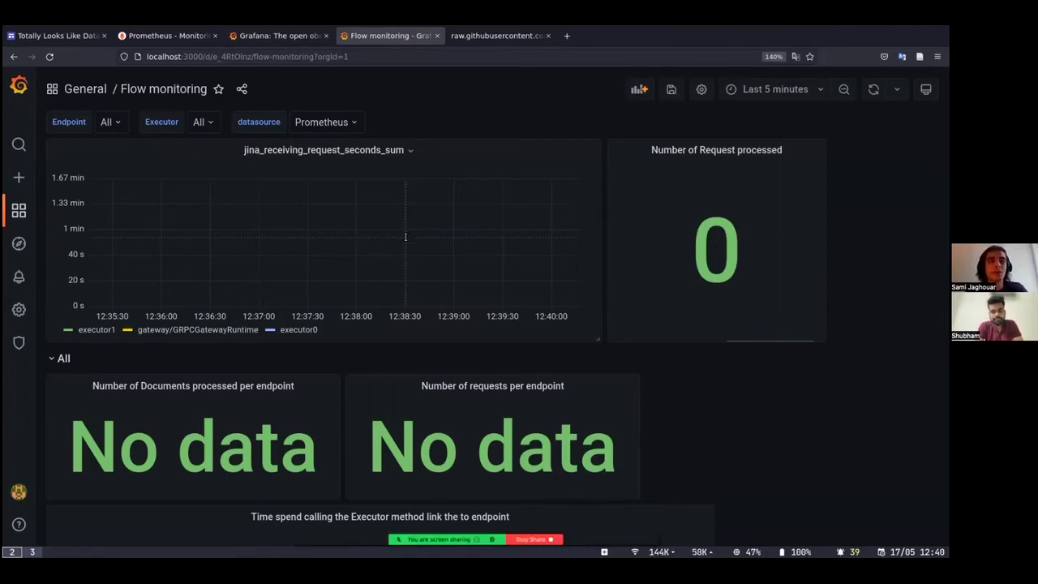
pyautogui.press('super+3')
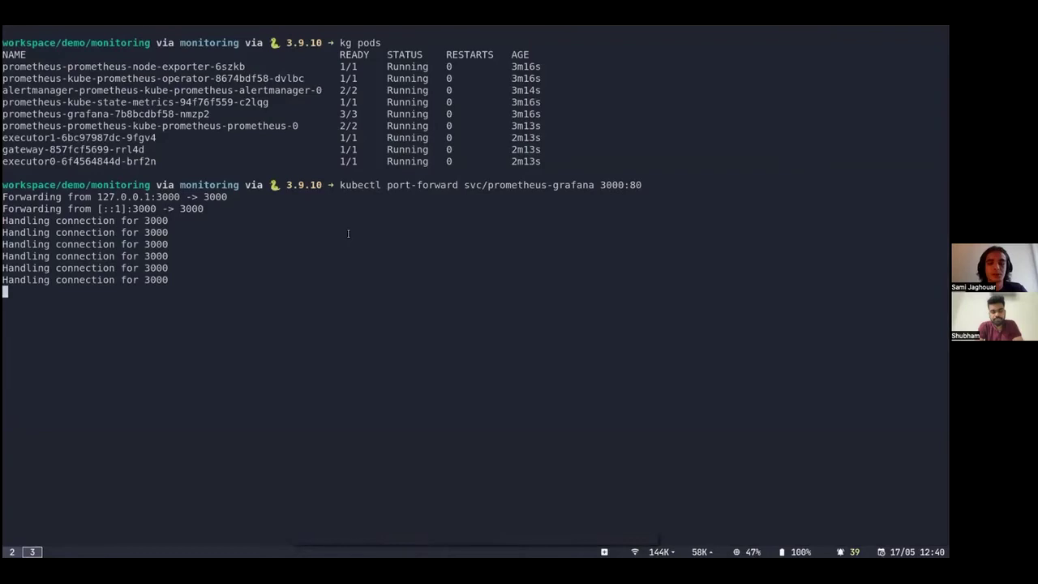
# Activate the monitoring venv with source venv/bin/activate in a new terminal pane, then return to the notebook.
pyautogui.press('super+f')
pyautogui.write('source venv/bin/activate')
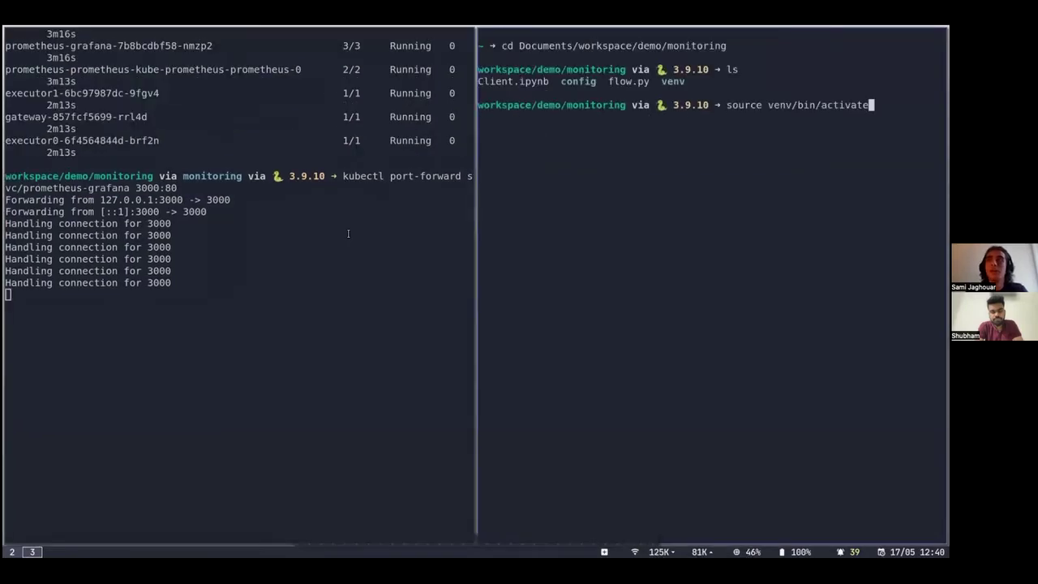
pyautogui.press('Return')
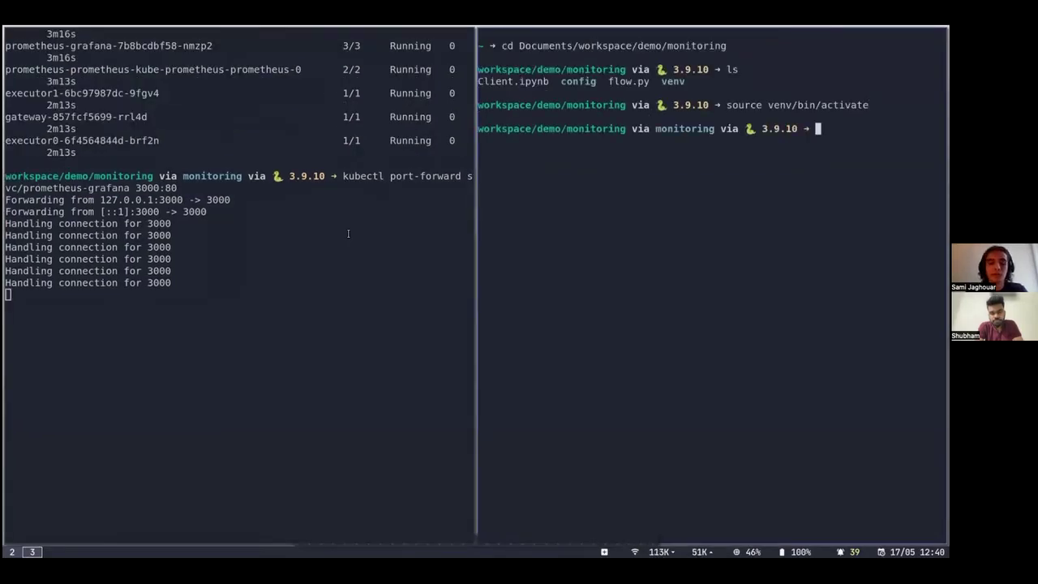
pyautogui.write('python flow.py')
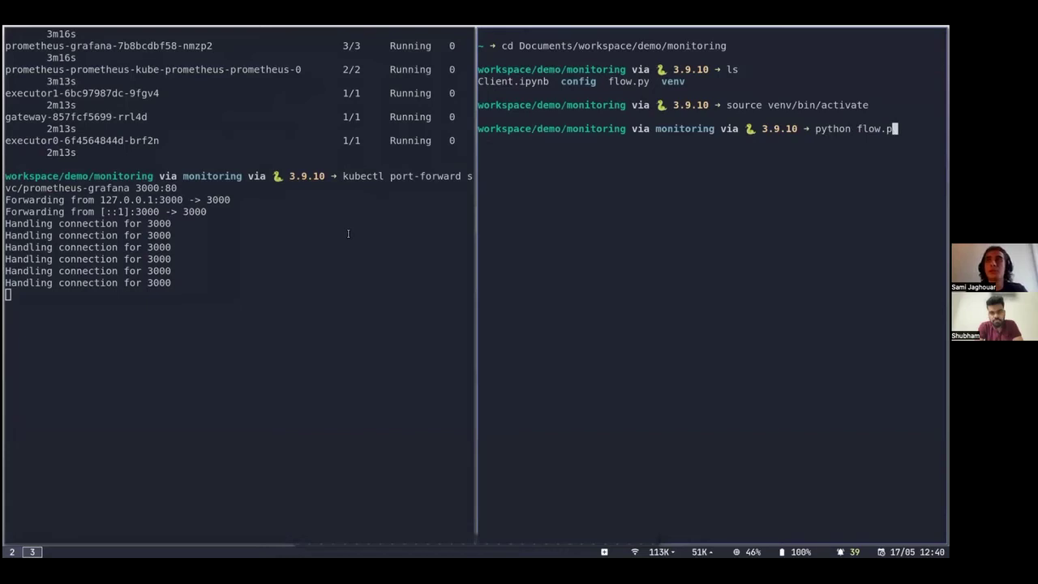
pyautogui.hotkey('ctrl', 'u')
pyautogui.press('super+2')
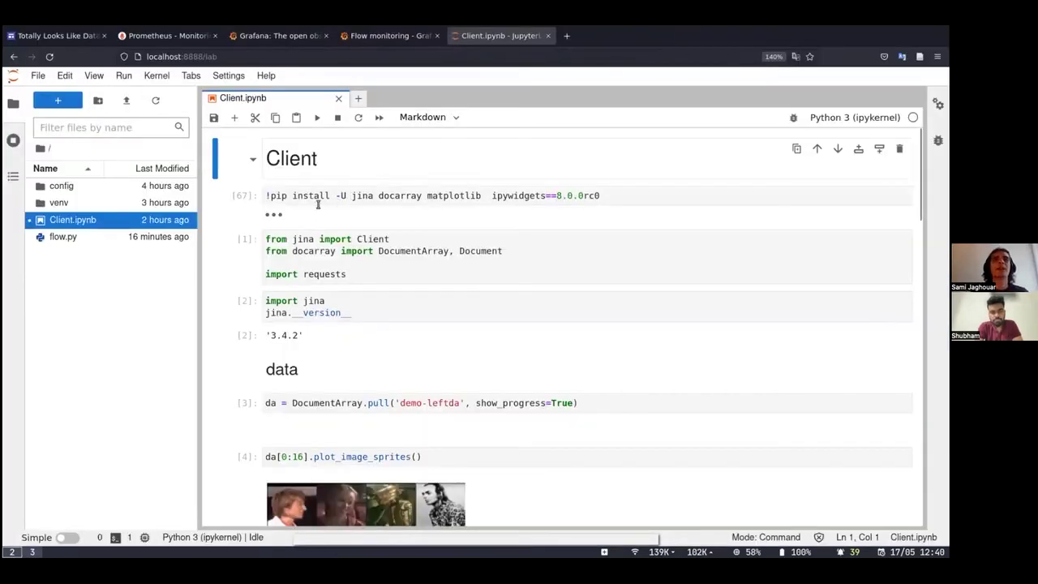
# Run the DocumentArray.pull('demo-leftda') cell to download the image dataset.
pyautogui.click(321, 192)
pyautogui.click(352, 238)
pyautogui.click(358, 265)
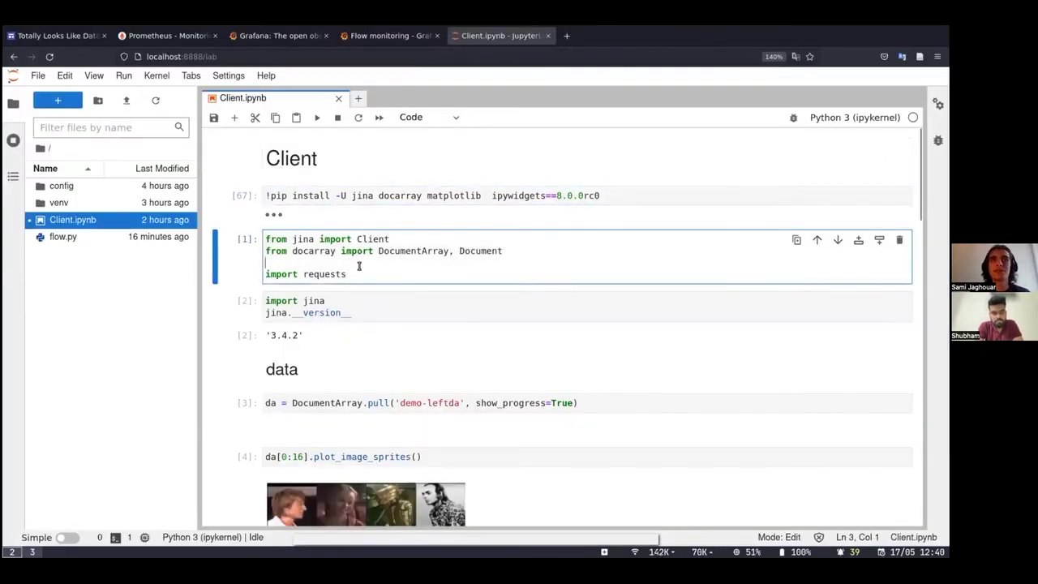
pyautogui.scroll(-3, 365, 272)
pyautogui.click(380, 278)
pyautogui.hotkey('shift', 'Return')
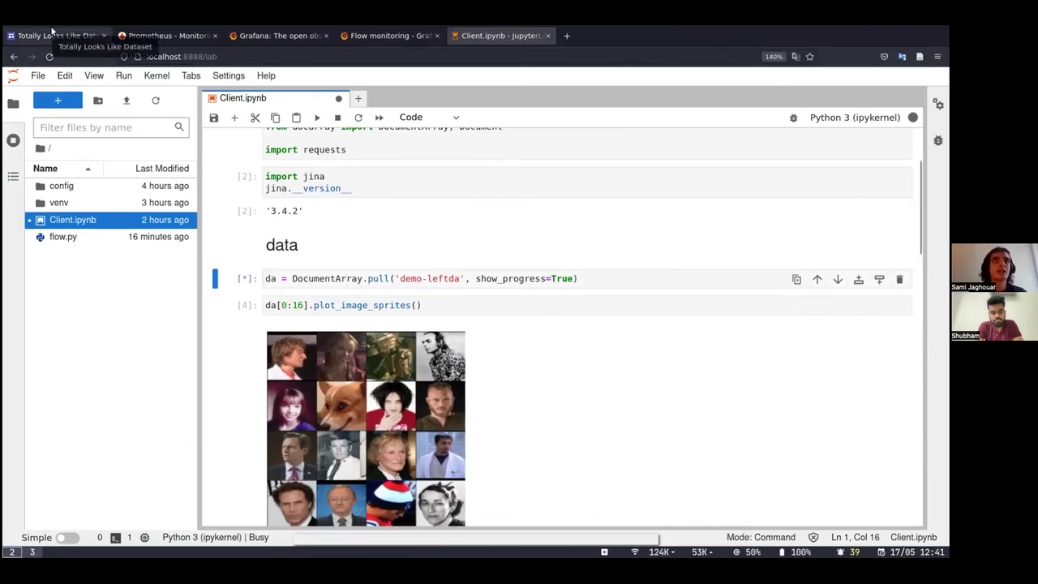
# Look over the Totally Looks Like dataset page while the pull finishes.
pyautogui.click(50, 36)
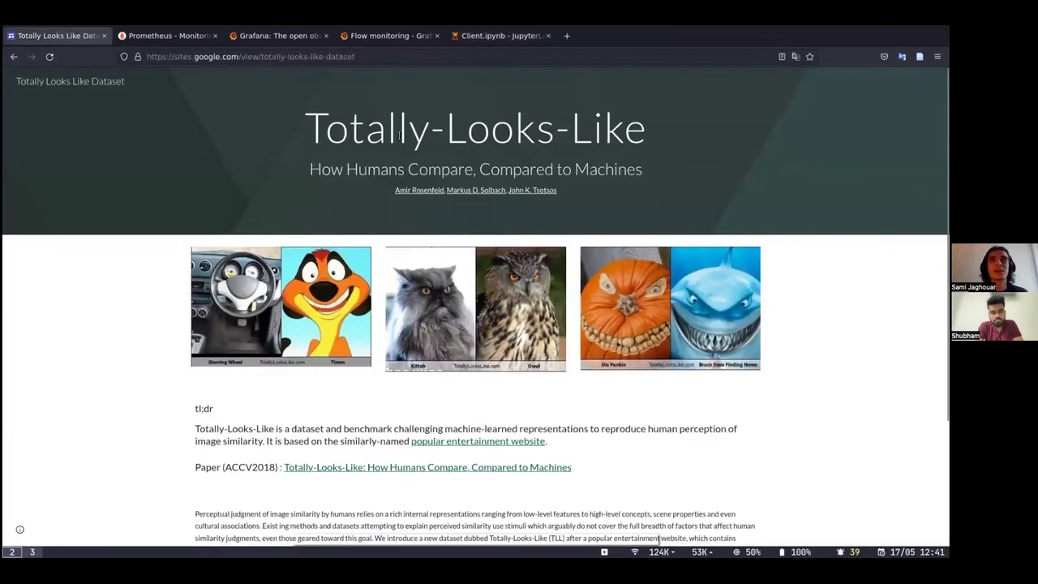
pyautogui.scroll(-3, 543, 159)
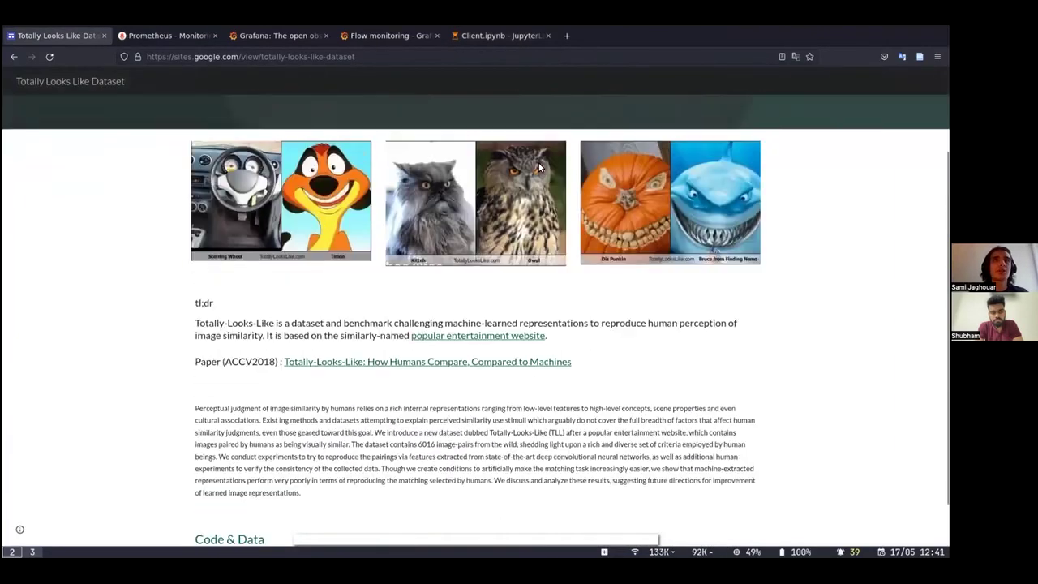
pyautogui.scroll(3, 539, 166)
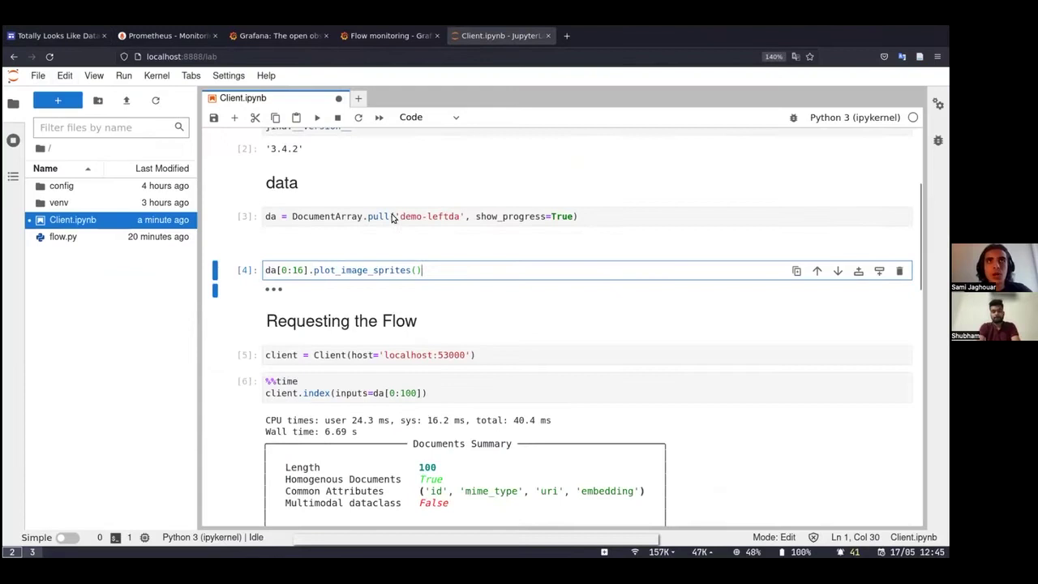
# Plot a 4×4 sprite grid of the first 16 dataset images.
pyautogui.click(336, 218)
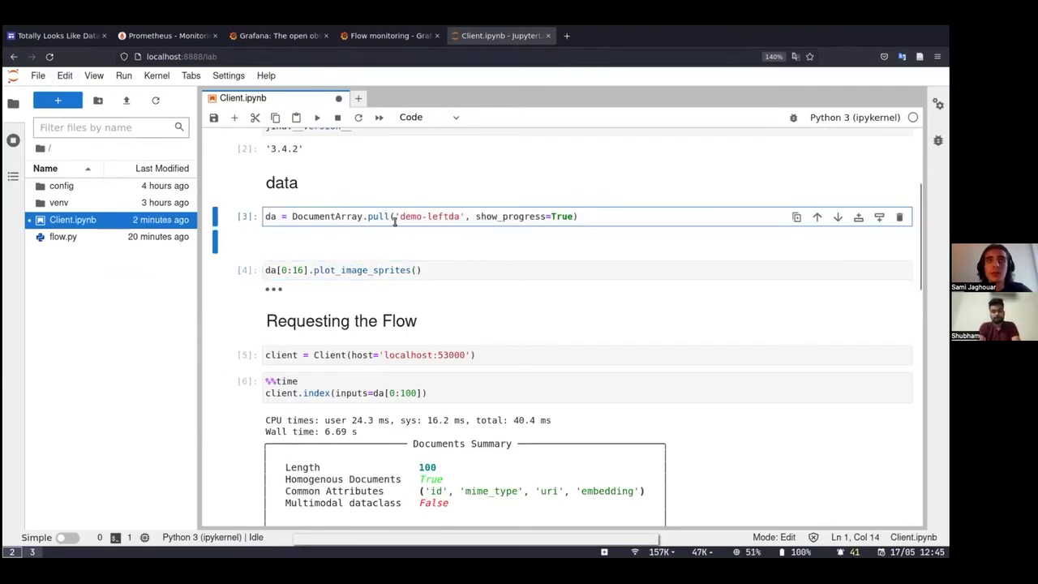
pyautogui.click(435, 270)
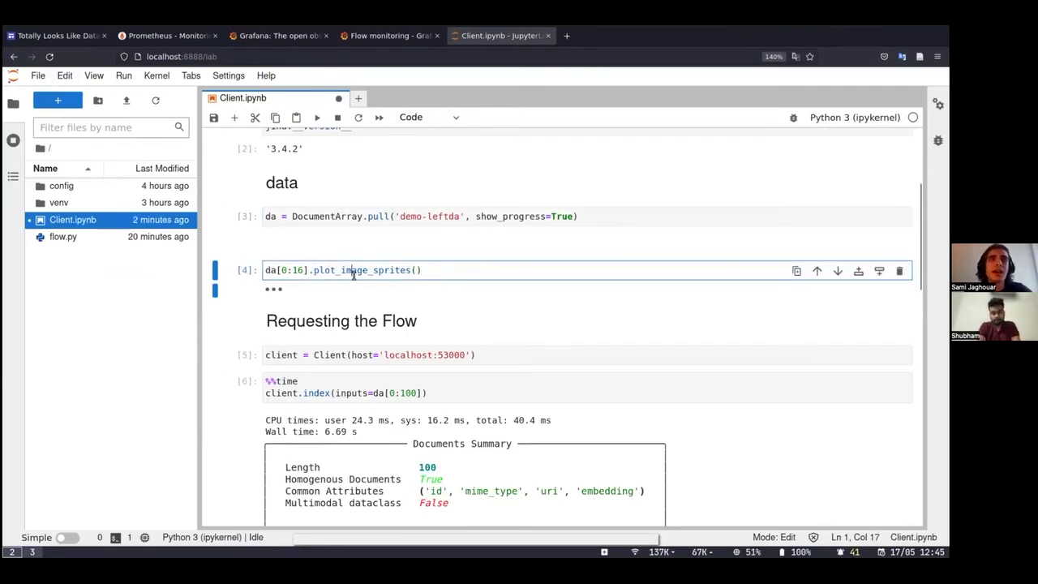
pyautogui.hotkey('shift', 'Return')
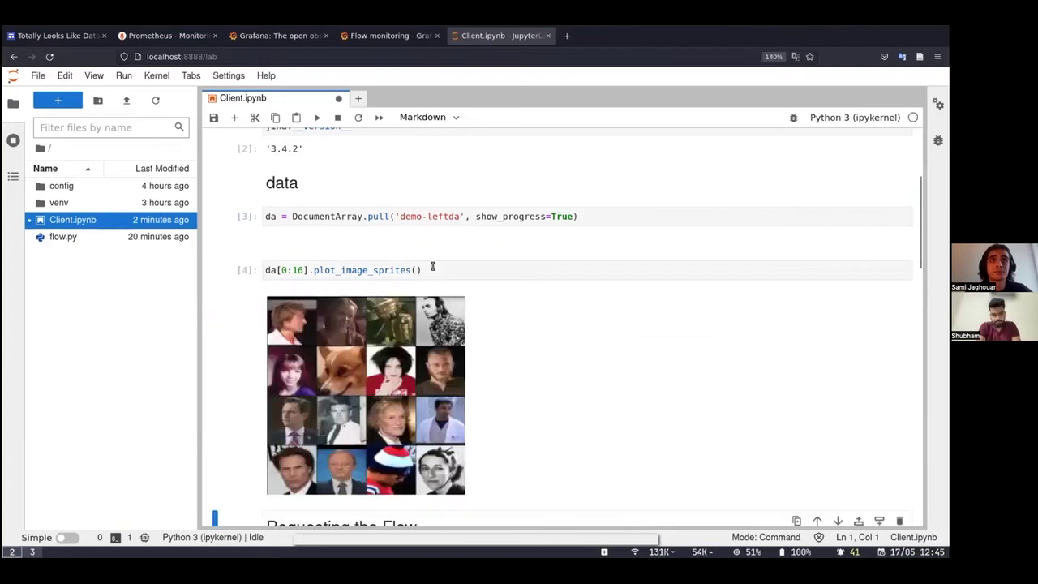
pyautogui.scroll(-1, 432, 268)
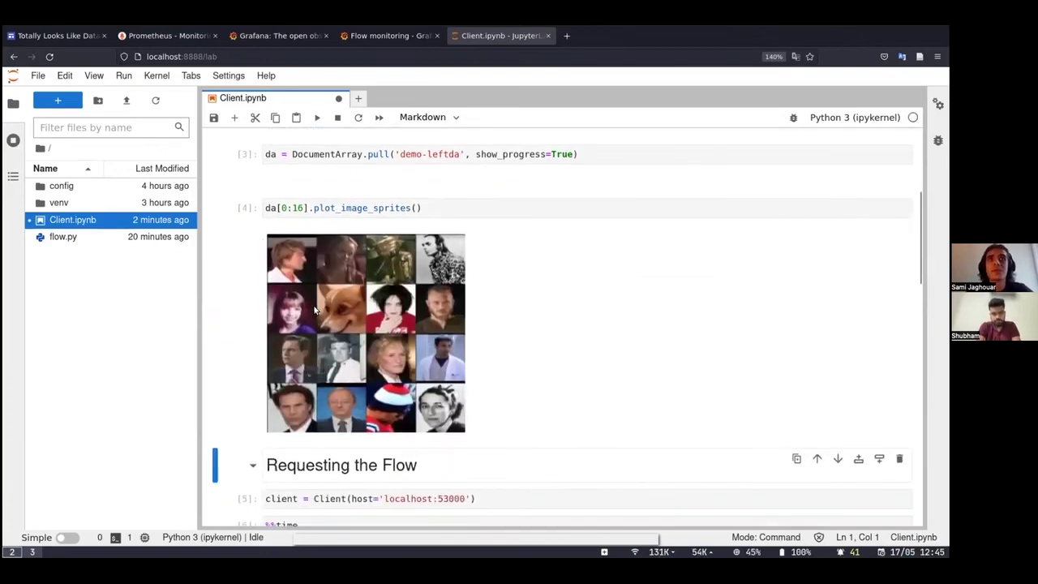
pyautogui.scroll(-4, 480, 381)
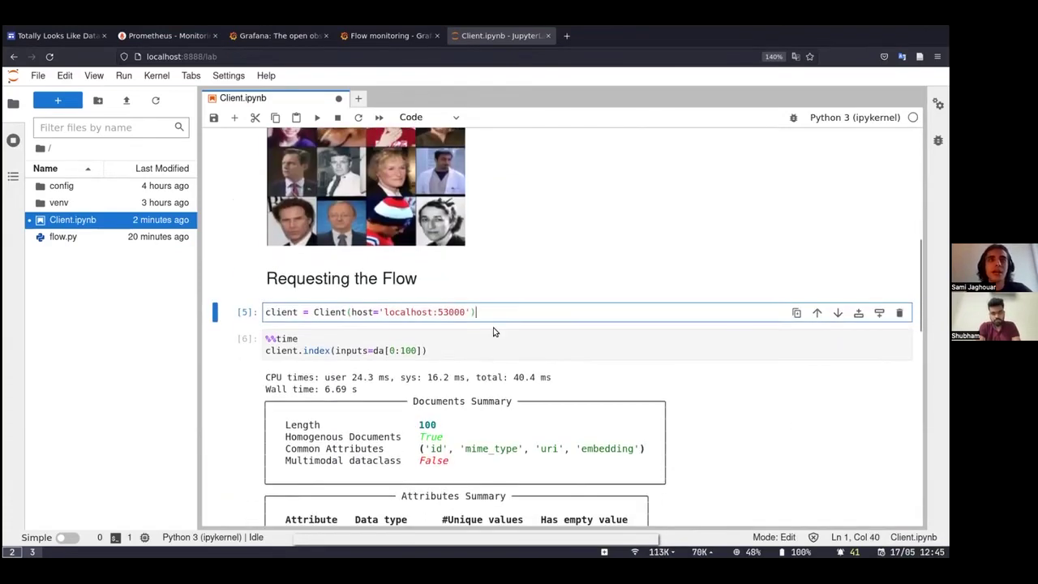
# Check the localhost:53000 address in the Client cell and save Client.ipynb.
pyautogui.doubleClick(458, 312)
pyautogui.doubleClick(409, 311)
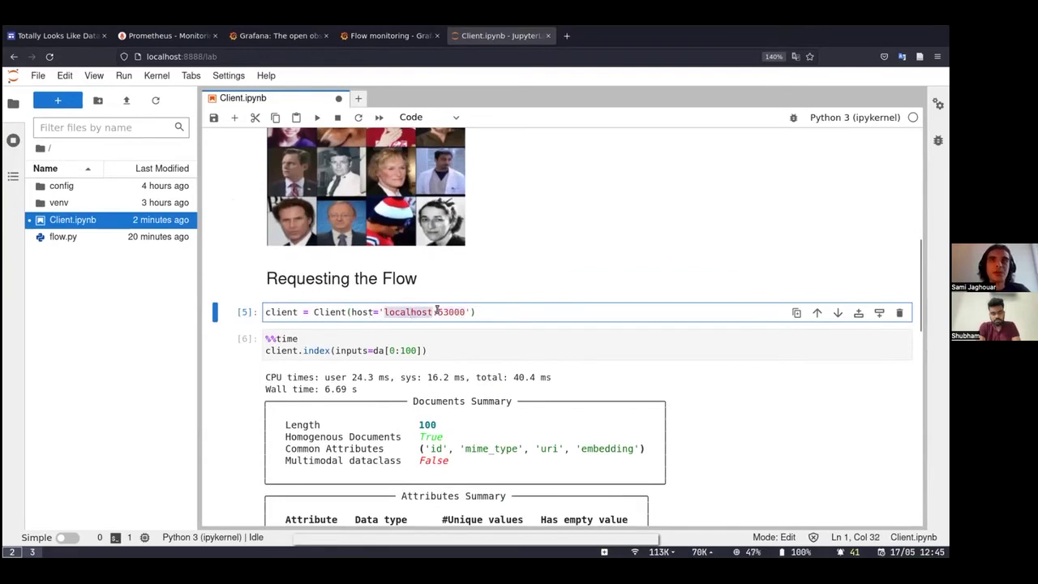
pyautogui.doubleClick(451, 311)
pyautogui.click(506, 313)
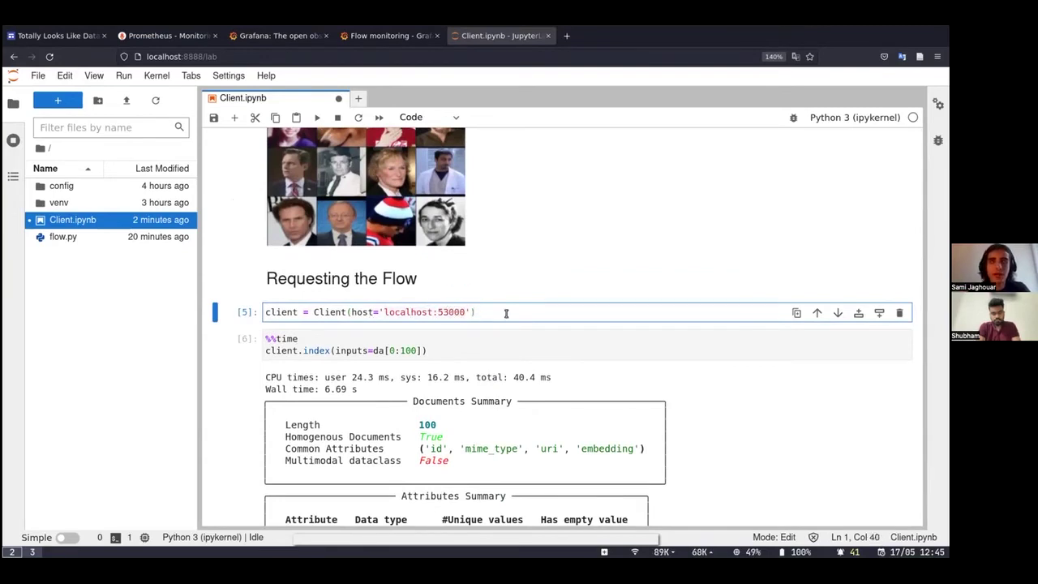
pyautogui.hotkey('ctrl', 's')
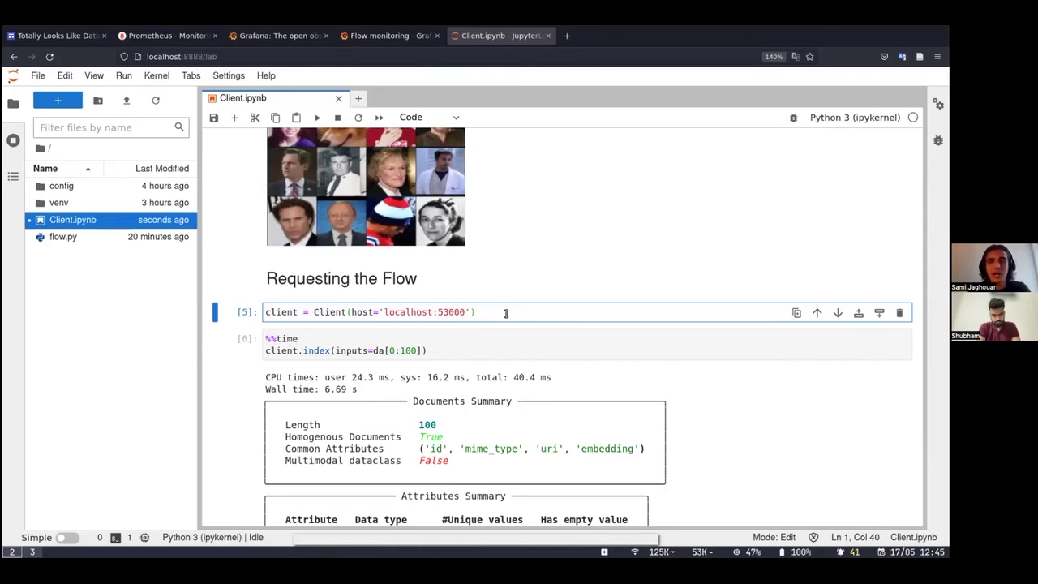
# Run kubectl port-forward svc/gateway 53000:8080, then return to the notebook's Client cell.
pyautogui.press('super+3')
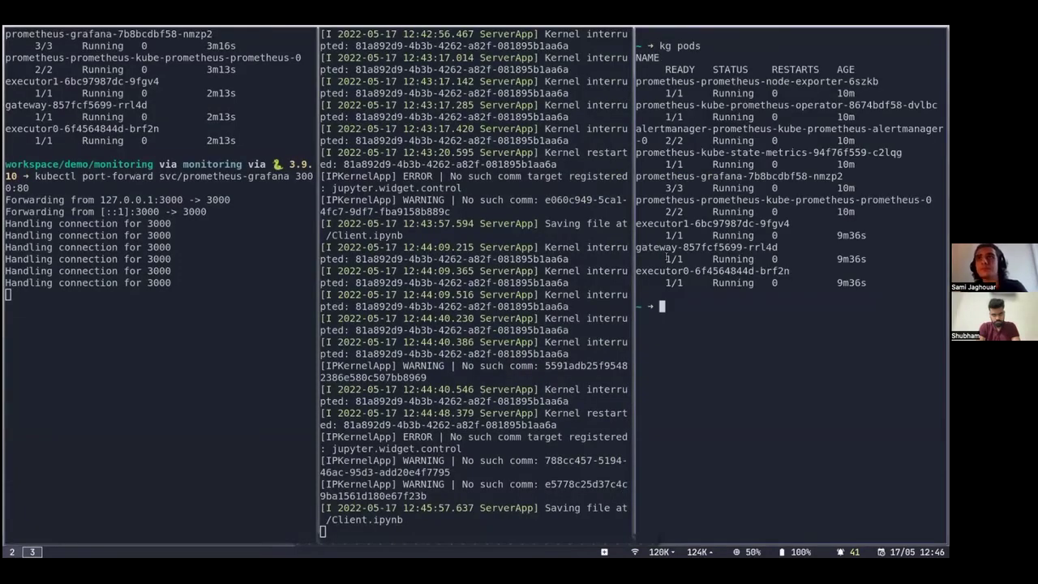
pyautogui.write('kubectl port-forward svc/prometheus-grafana 3000:80')
pyautogui.press('Up')
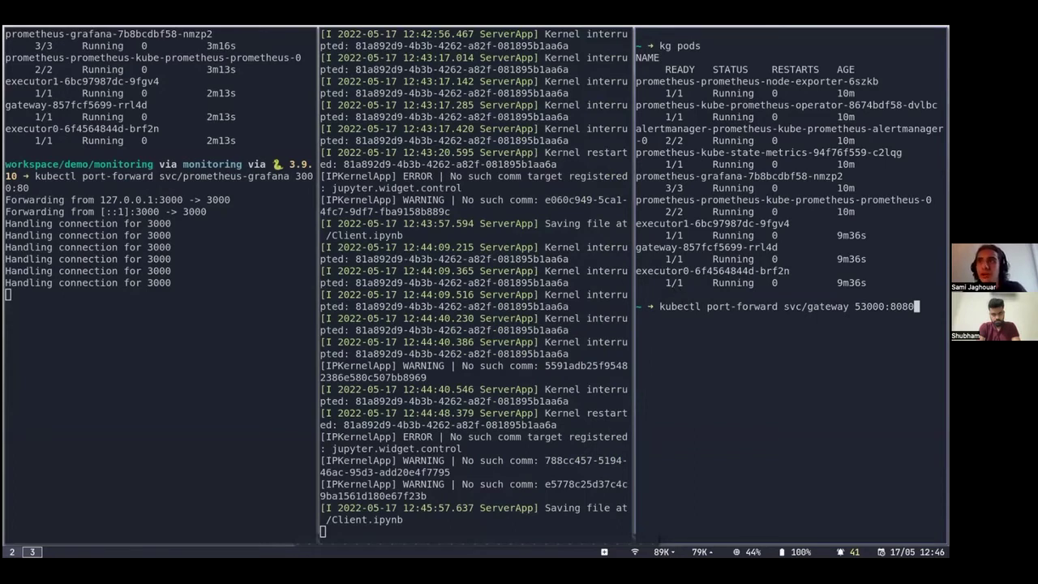
pyautogui.doubleClick(869, 306)
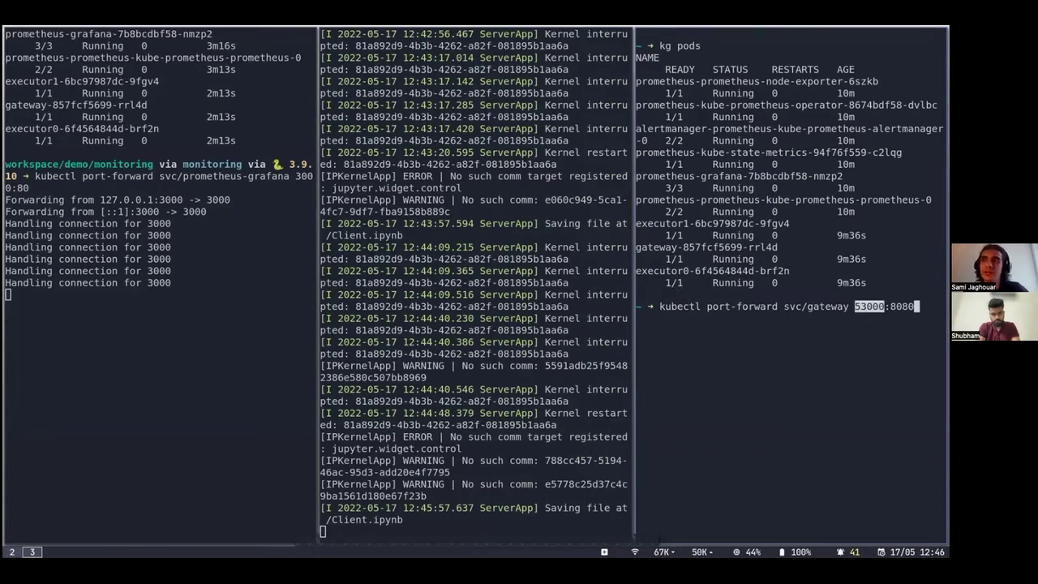
pyautogui.press('Return')
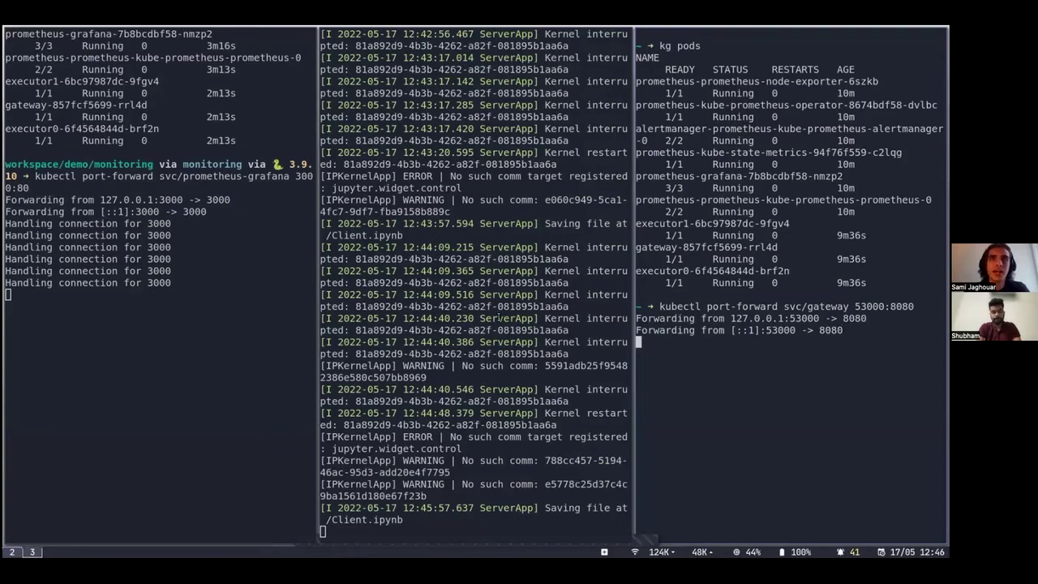
pyautogui.hotkey('alt', 'Tab')
pyautogui.doubleClick(448, 312)
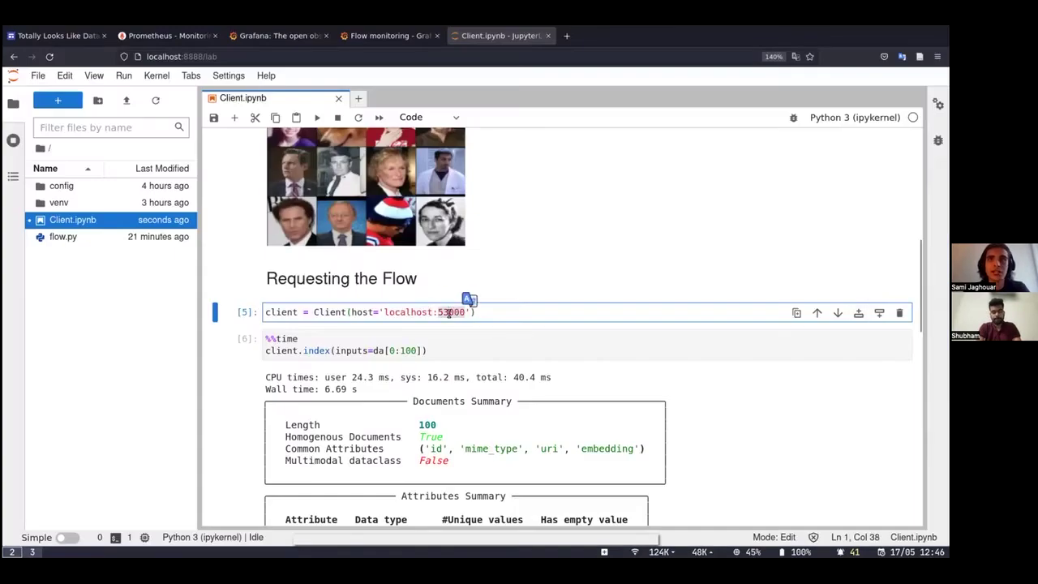
# Run client.index(da[0:100]) to index the first 100 images through the flow.
pyautogui.click(449, 312)
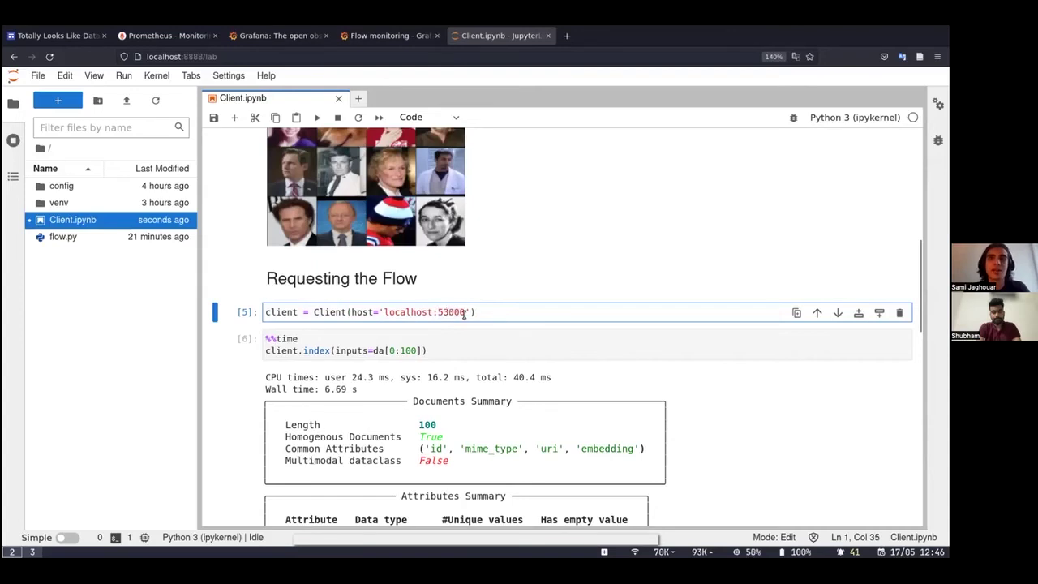
pyautogui.doubleClick(459, 313)
pyautogui.click(514, 318)
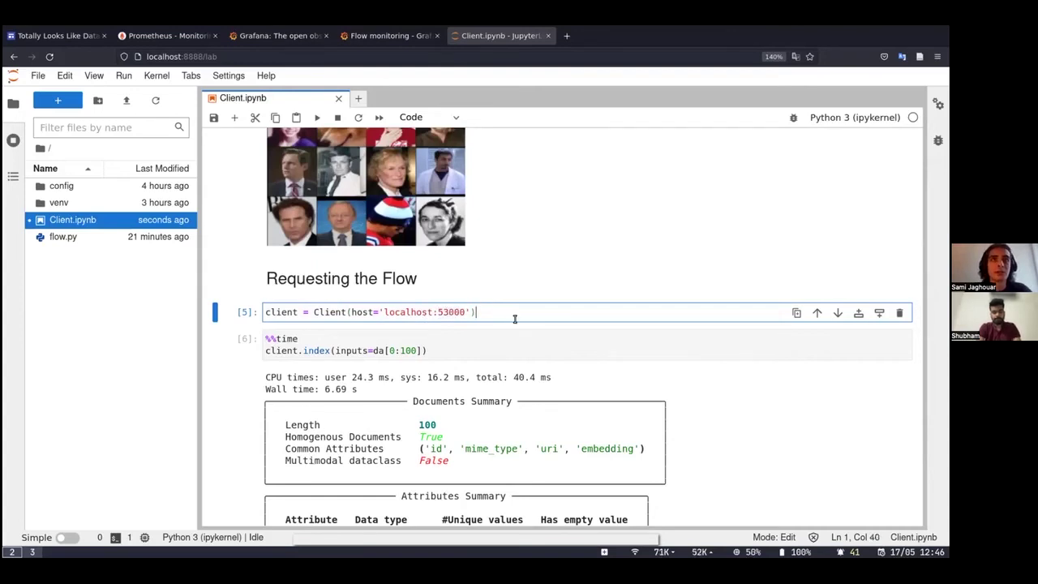
pyautogui.press('Down')
pyautogui.scroll(-5, 469, 342)
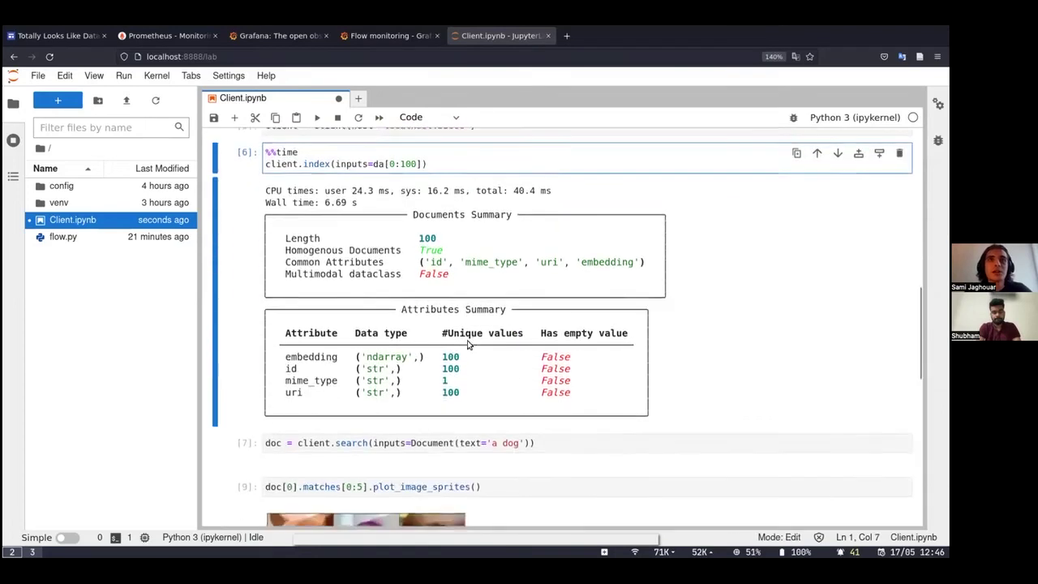
pyautogui.scroll(8, 468, 345)
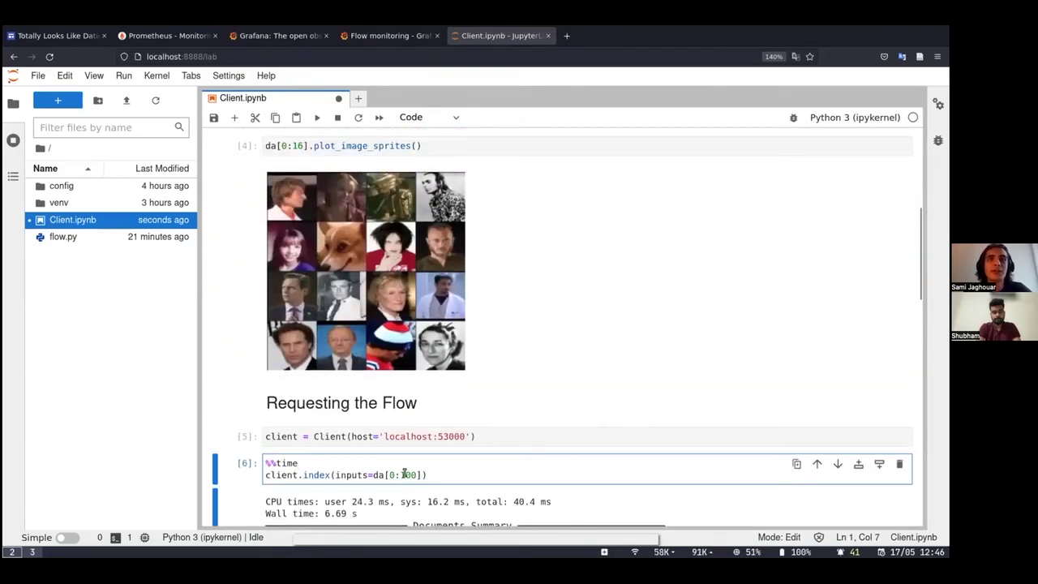
pyautogui.click(441, 475)
pyautogui.scroll(-2, 442, 477)
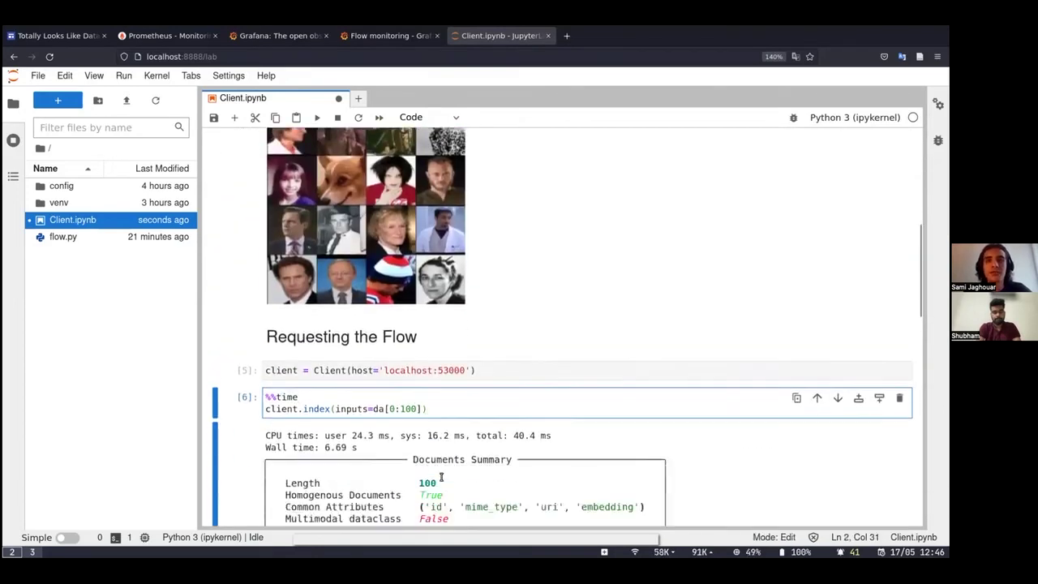
pyautogui.scroll(-2, 441, 476)
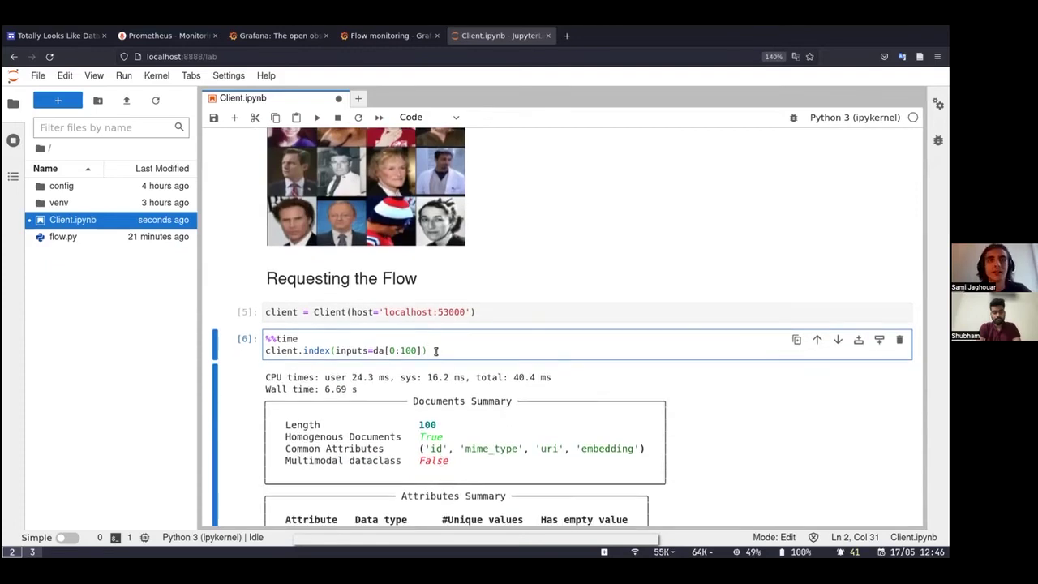
pyautogui.hotkey('shift', 'Return')
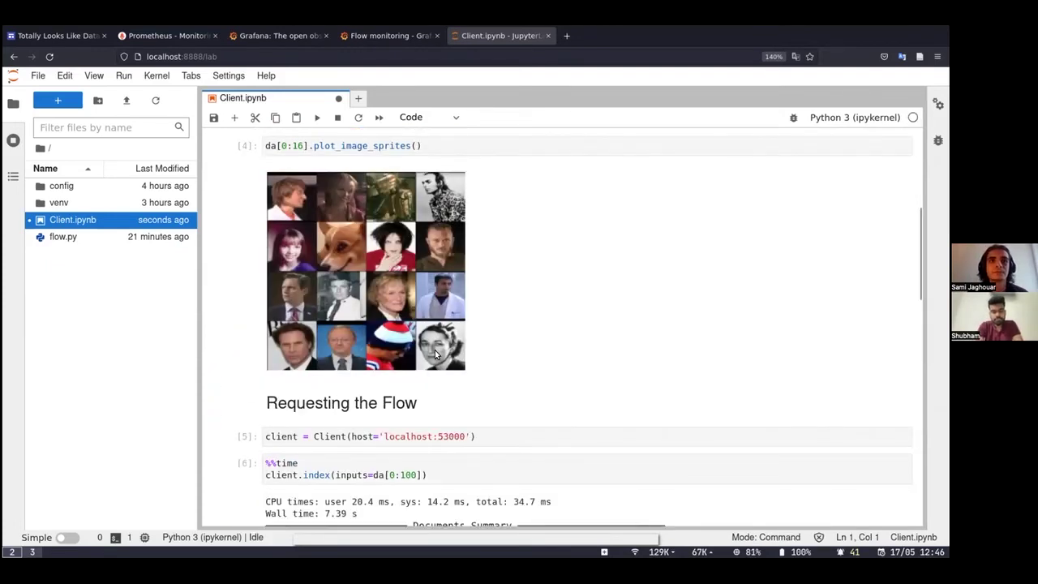
pyautogui.scroll(-9, 435, 353)
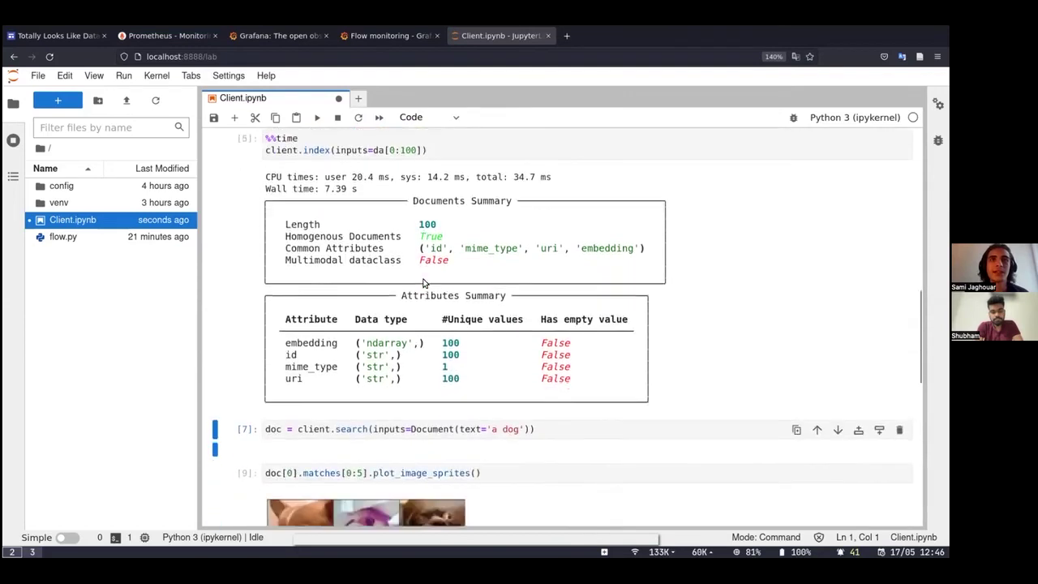
pyautogui.scroll(2, 423, 282)
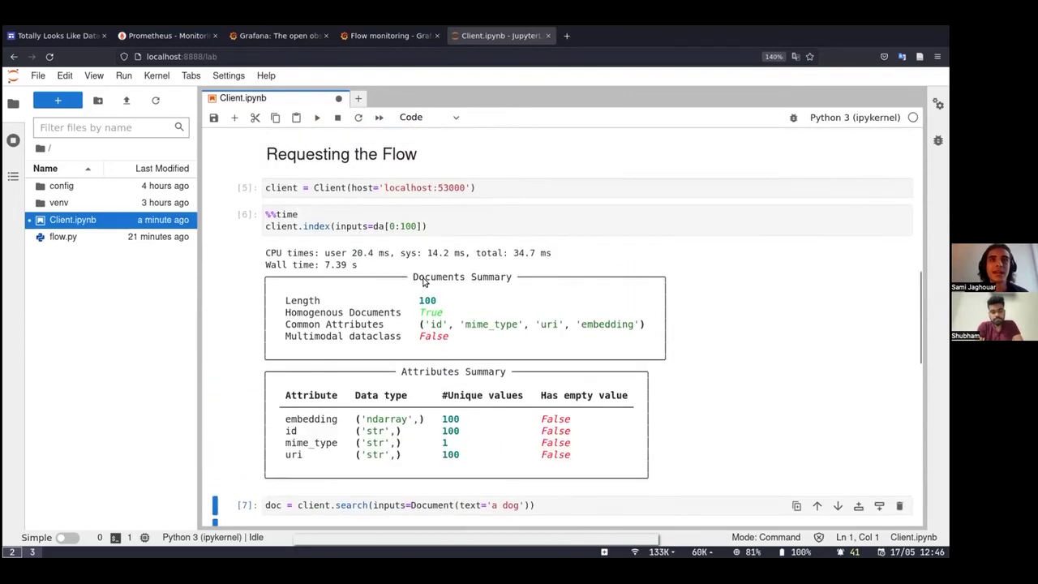
# Search for 'a dog' and plot the top five matches as image sprites.
pyautogui.click(445, 227)
pyautogui.click(540, 504)
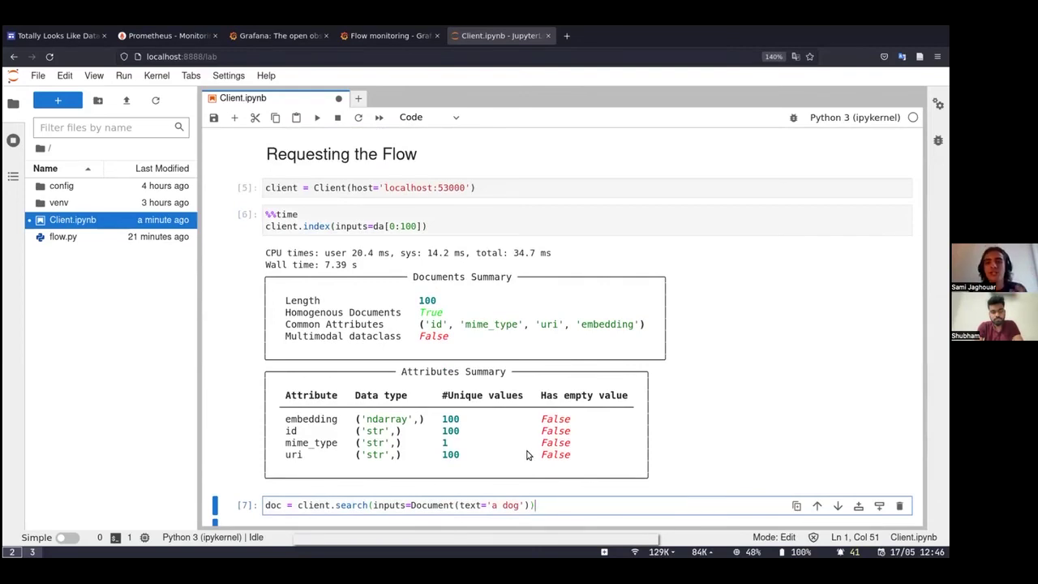
pyautogui.moveTo(491, 505); pyautogui.dragTo(519, 505)
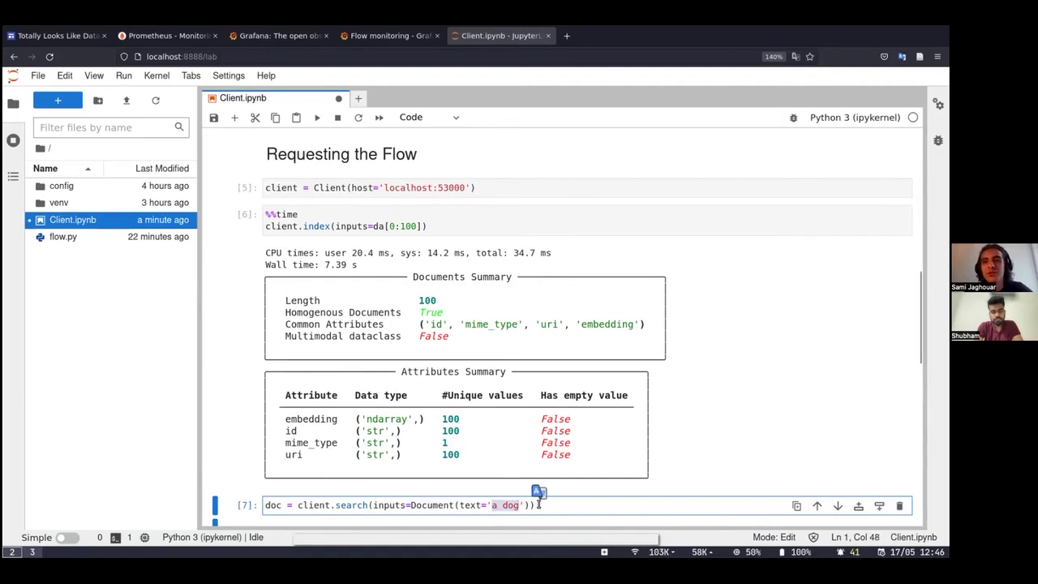
pyautogui.click(538, 504)
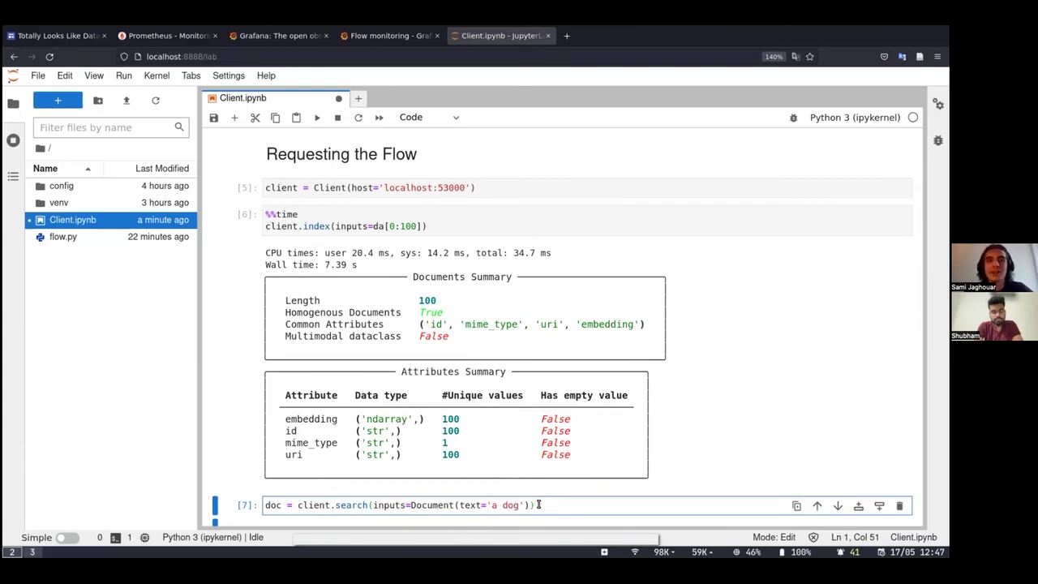
pyautogui.scroll(-4, 538, 506)
pyautogui.click(538, 506)
pyautogui.click(271, 317)
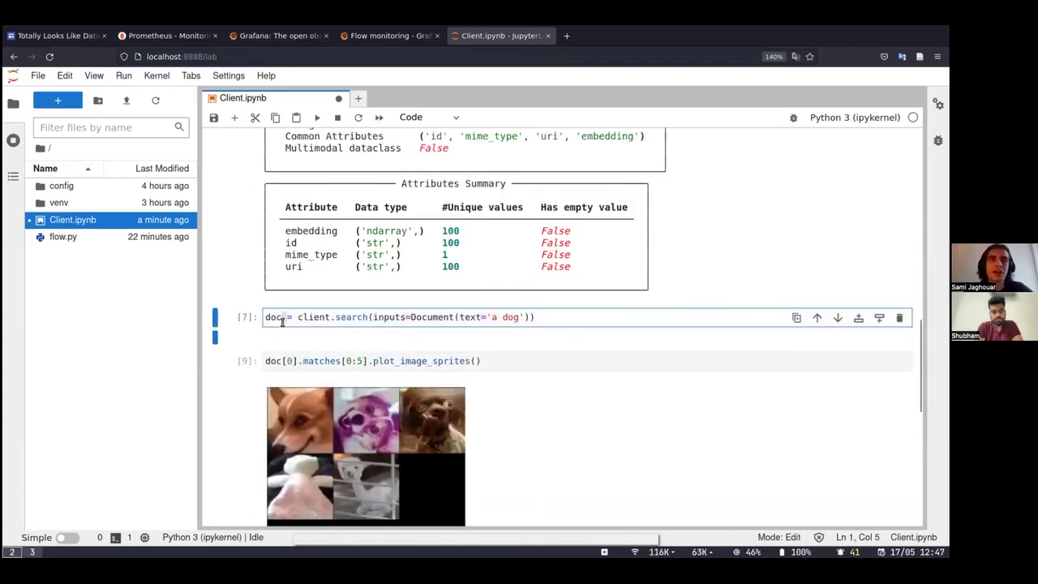
pyautogui.click(498, 362)
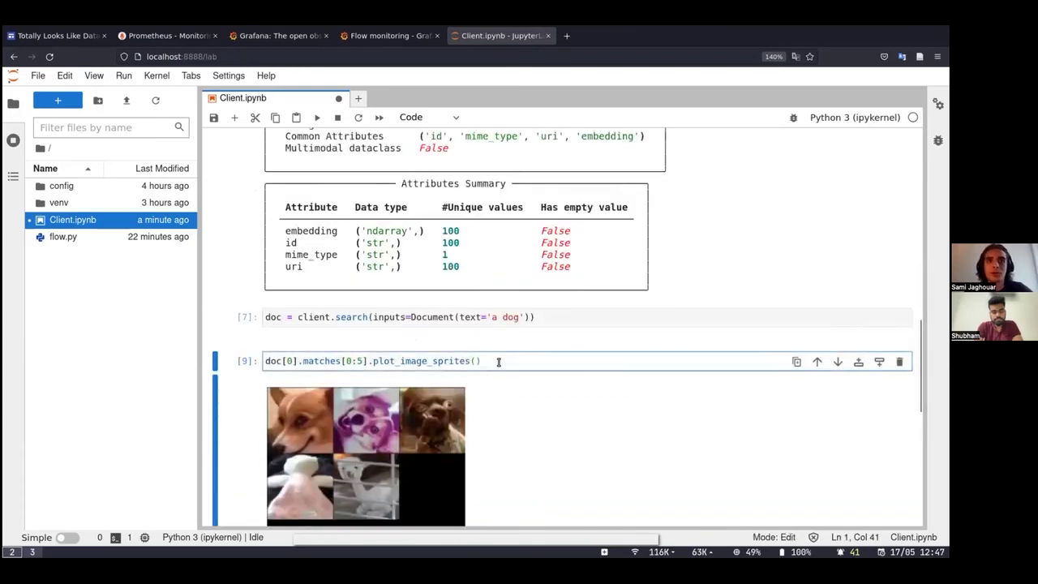
pyautogui.doubleClick(329, 361)
pyautogui.click(373, 361)
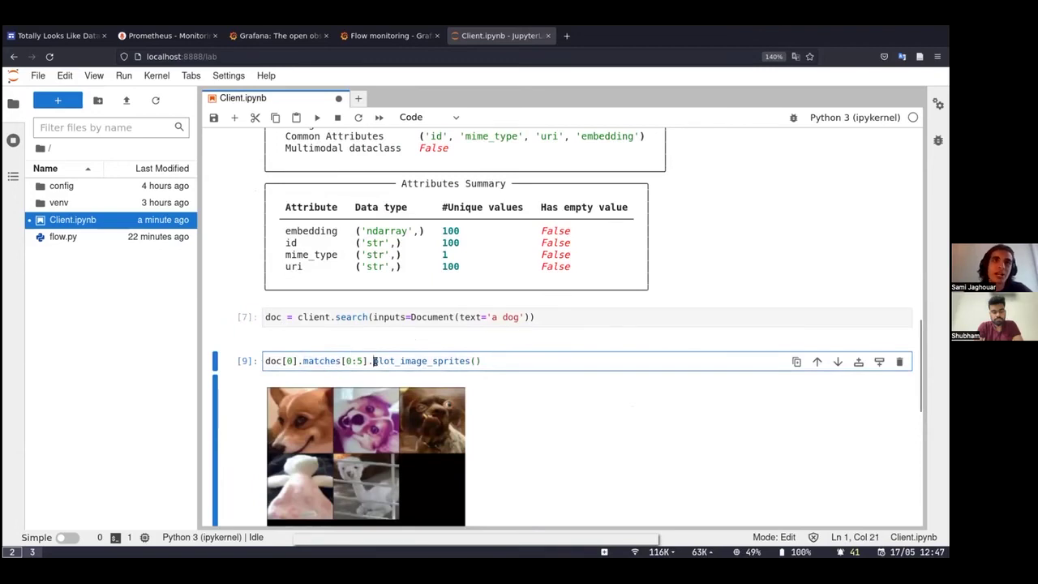
pyautogui.hotkey('shift', 'Return')
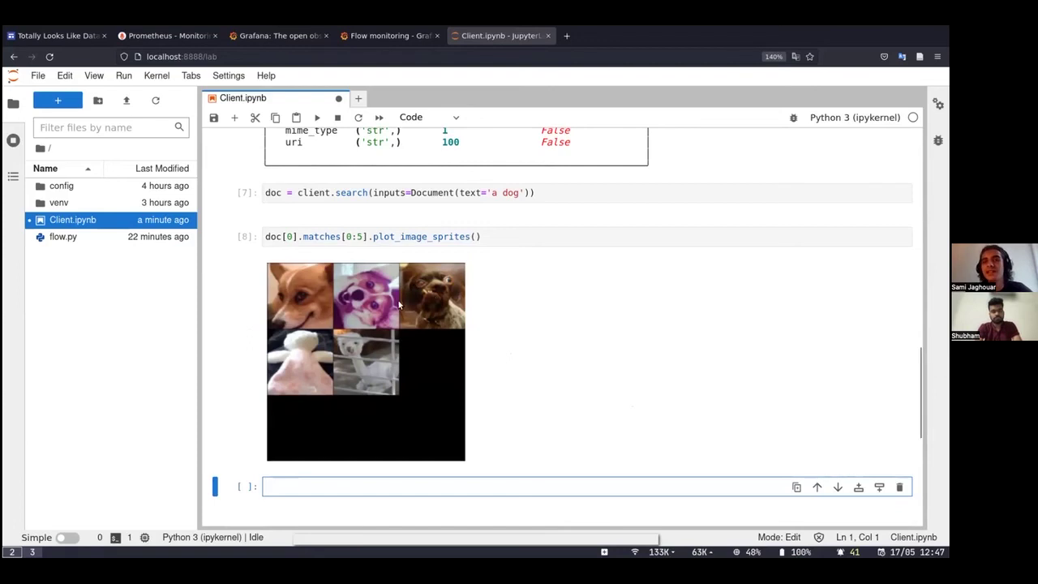
# Switch to Grafana's Flow monitoring dashboard tab.
pyautogui.scroll(5, 433, 304)
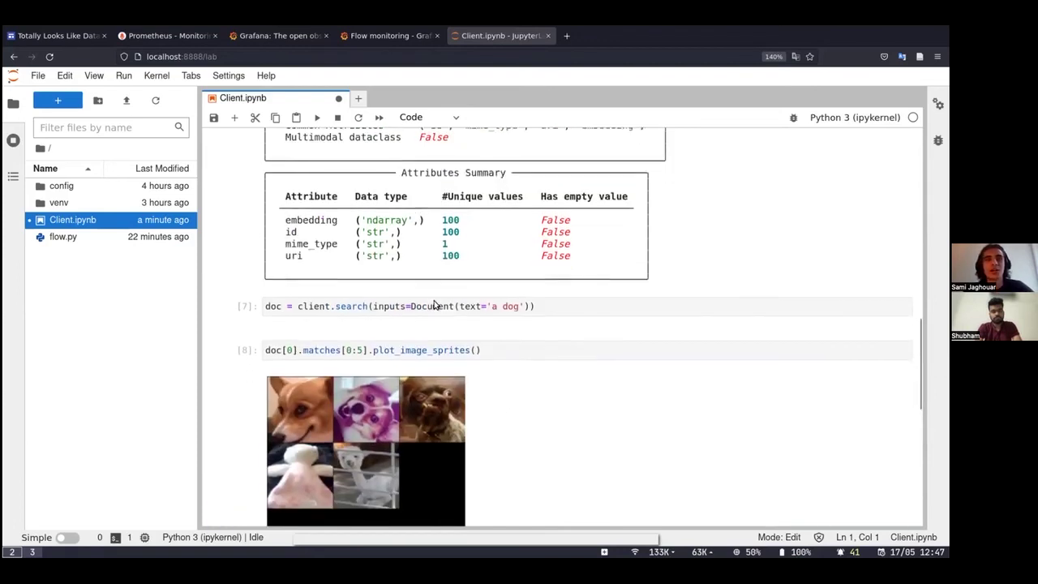
pyautogui.scroll(-1, 434, 304)
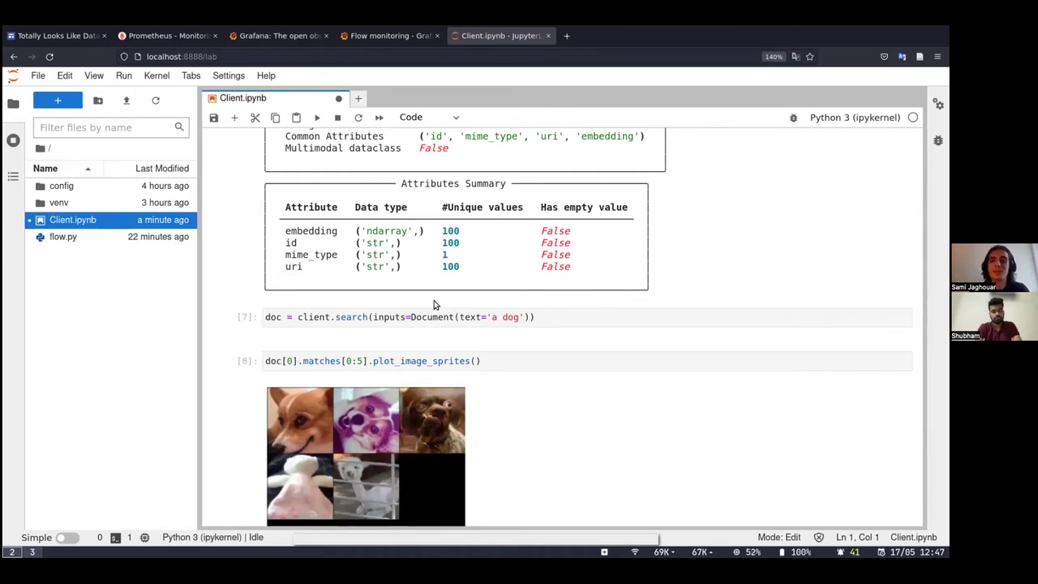
pyautogui.click(371, 36)
pyautogui.click(308, 36)
pyautogui.click(389, 36)
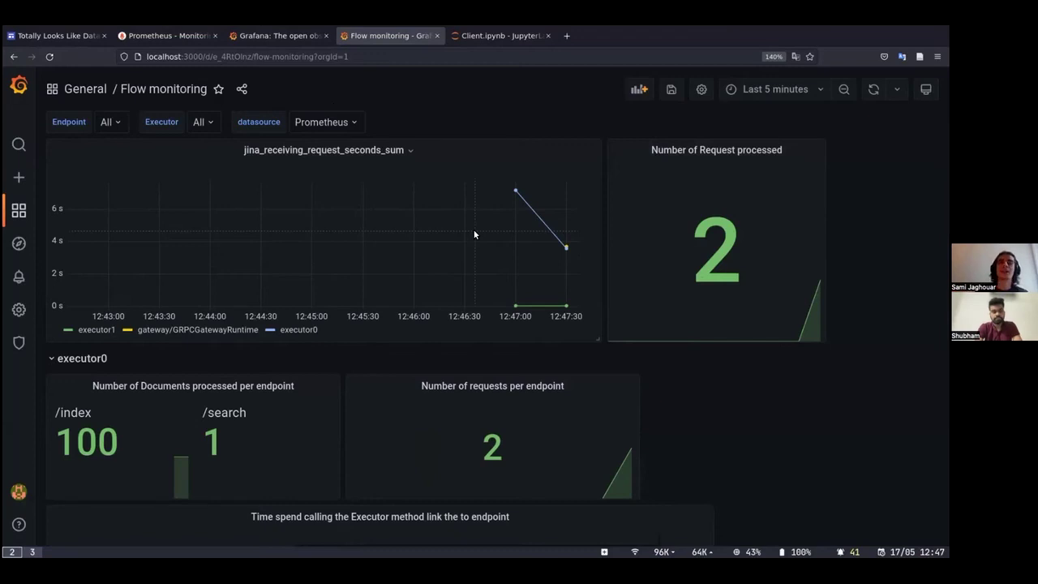
pyautogui.moveTo(695, 218)
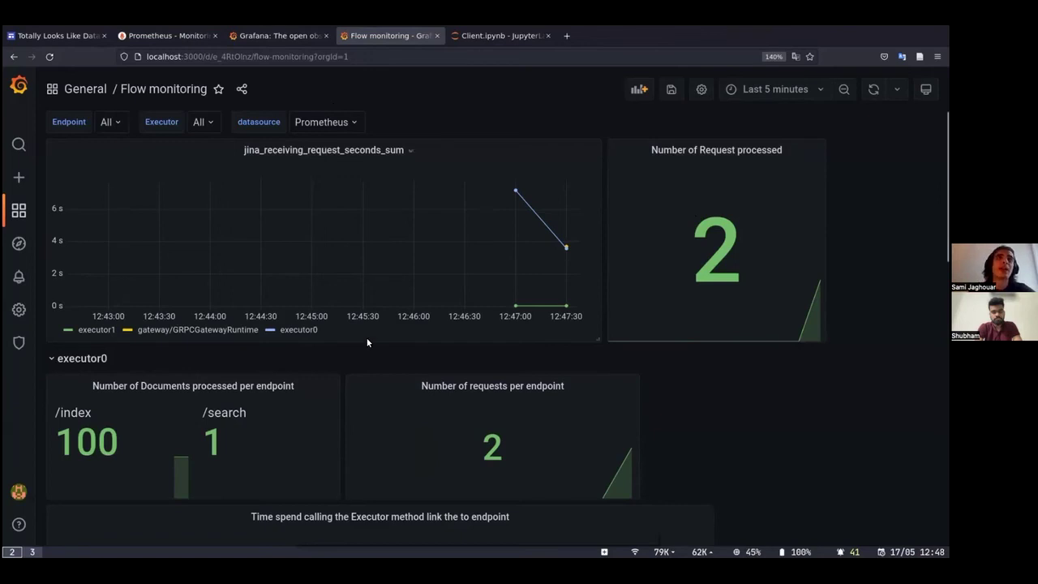
pyautogui.moveTo(516, 192)
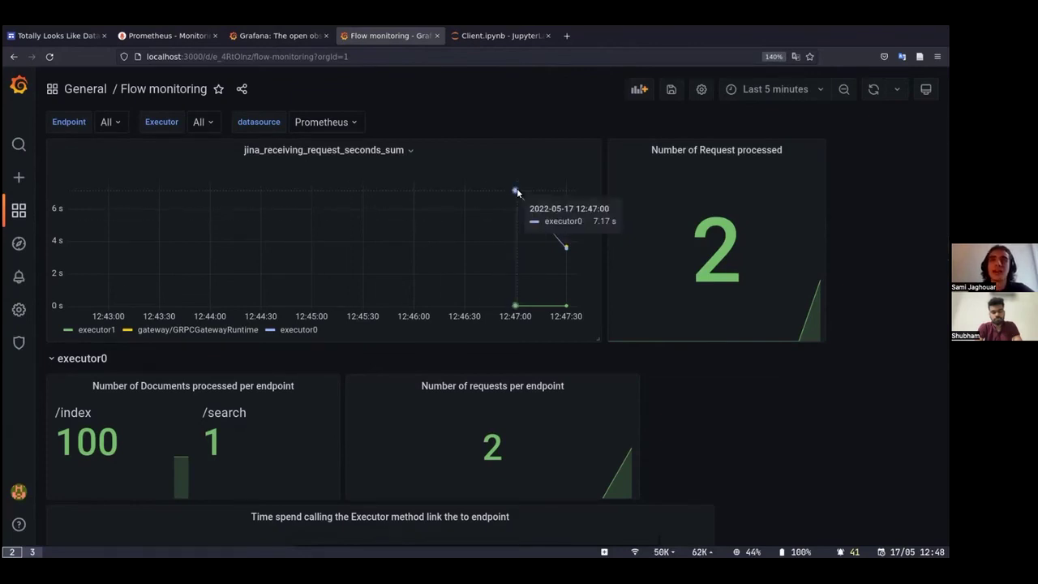
pyautogui.moveTo(567, 248)
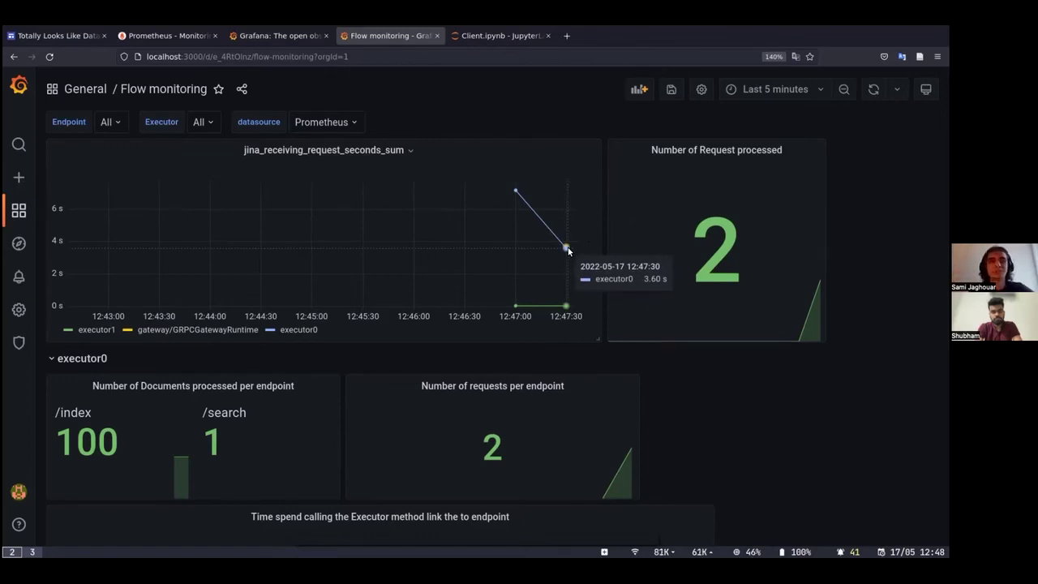
# Scroll through the Flow monitoring dashboard and collapse the executor0 row.
pyautogui.scroll(-5, 453, 264)
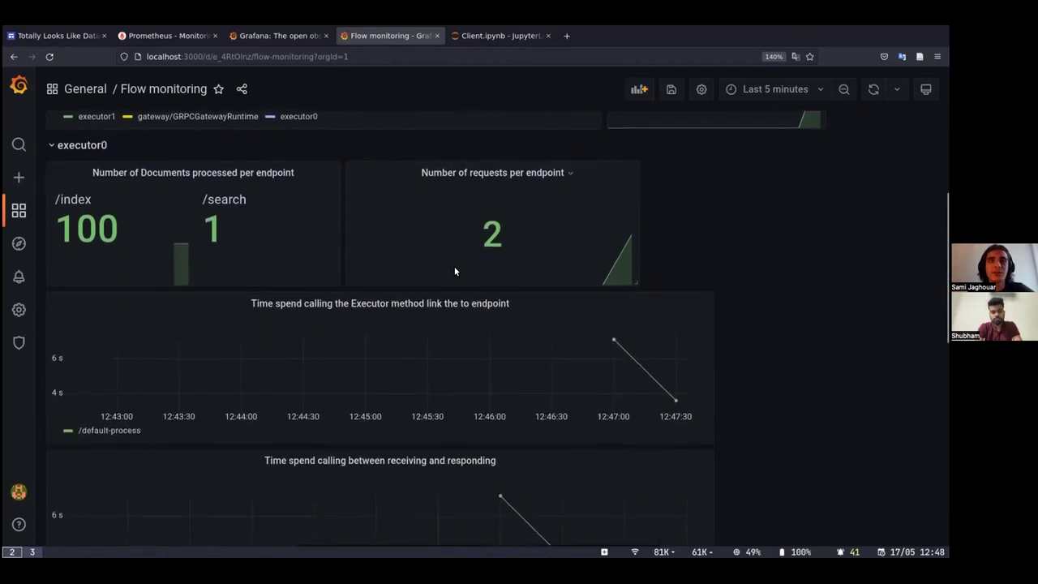
pyautogui.scroll(-2, 454, 266)
pyautogui.scroll(7, 454, 266)
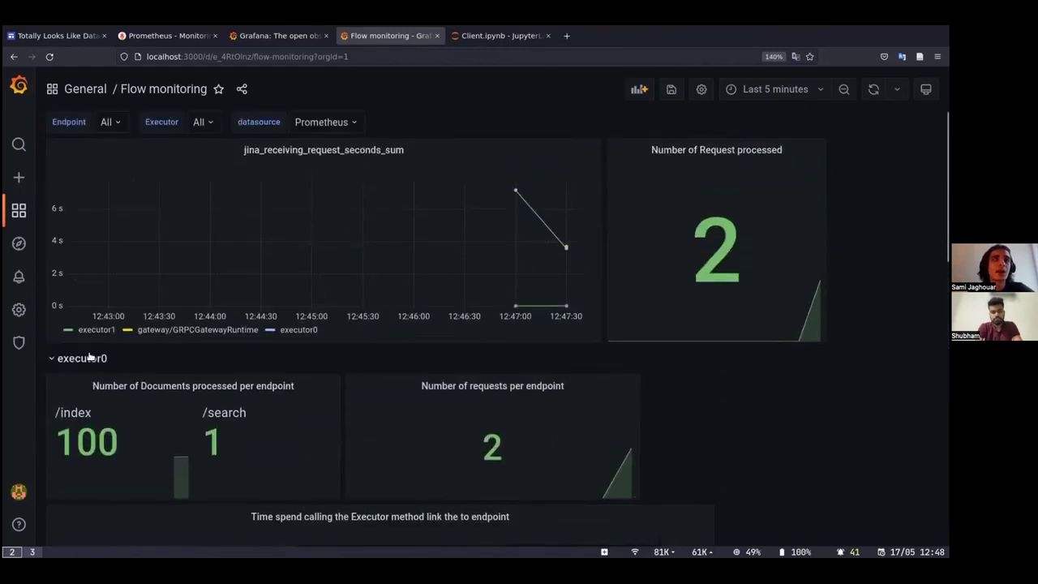
pyautogui.scroll(-2, 91, 357)
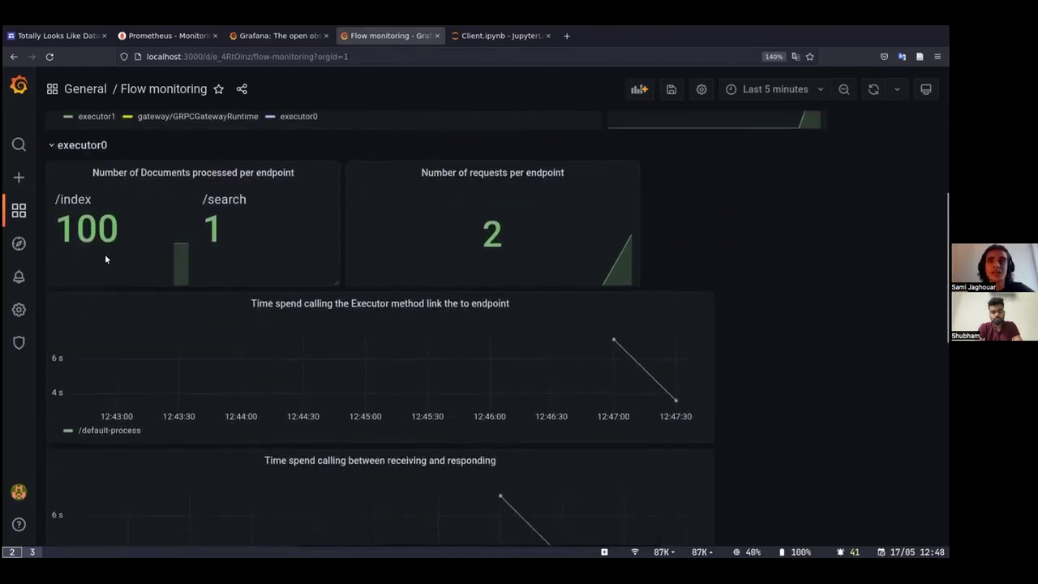
pyautogui.scroll(-1, 127, 156)
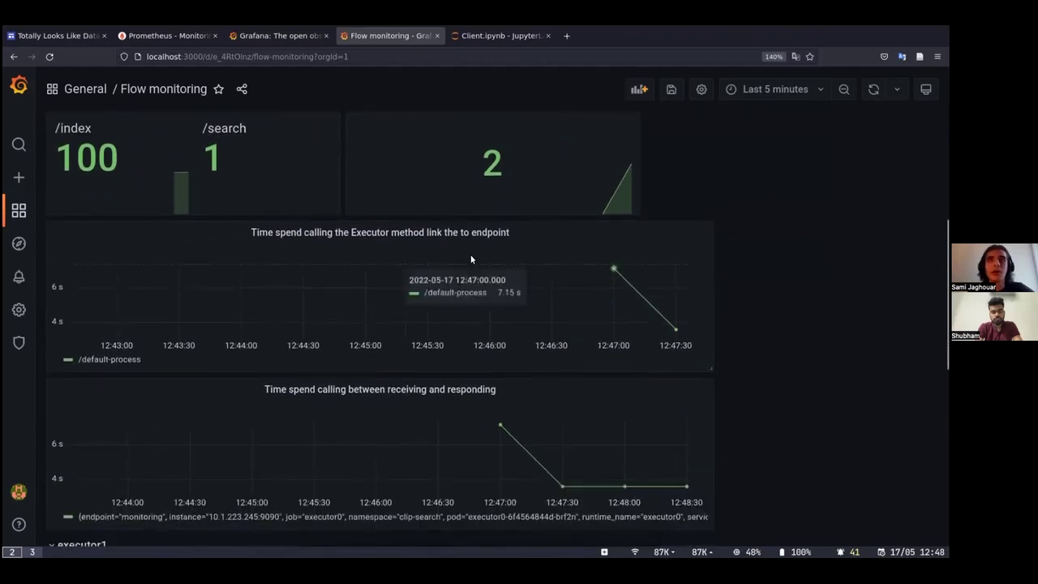
pyautogui.scroll(1, 132, 220)
pyautogui.scroll(-1, 132, 225)
pyautogui.scroll(3, 267, 163)
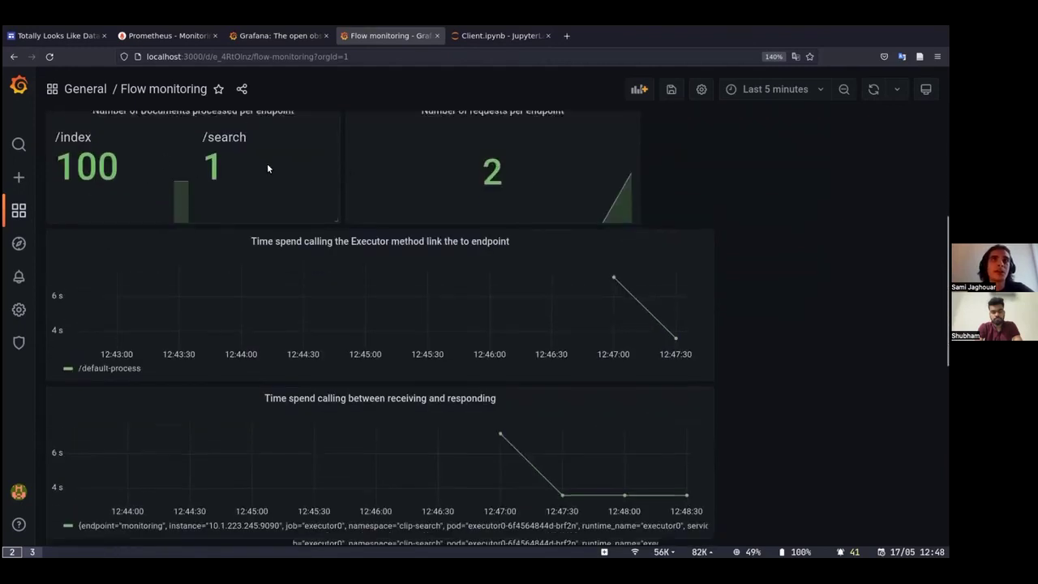
pyautogui.scroll(-3, 281, 324)
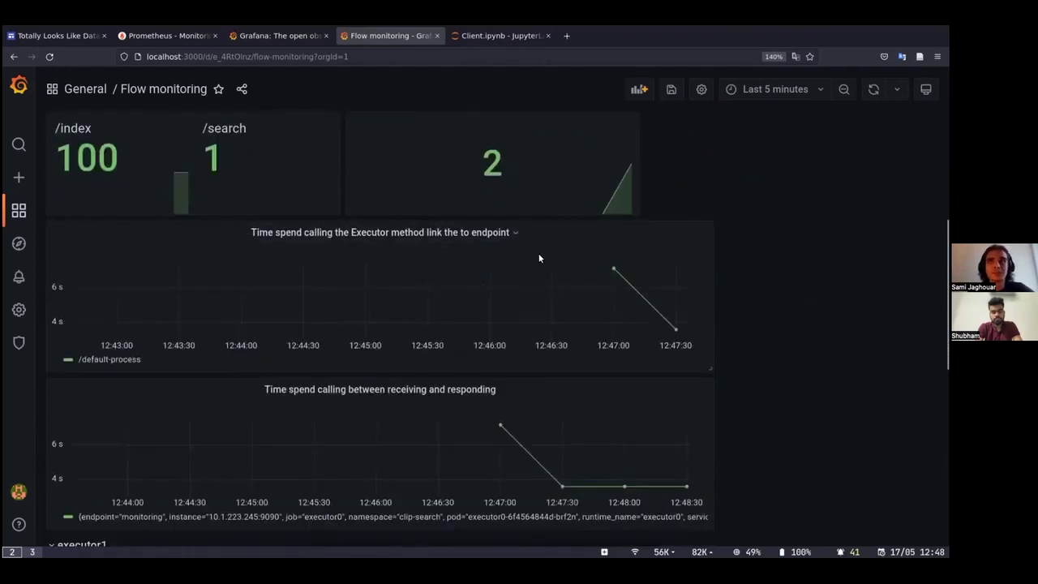
pyautogui.scroll(-1, 527, 399)
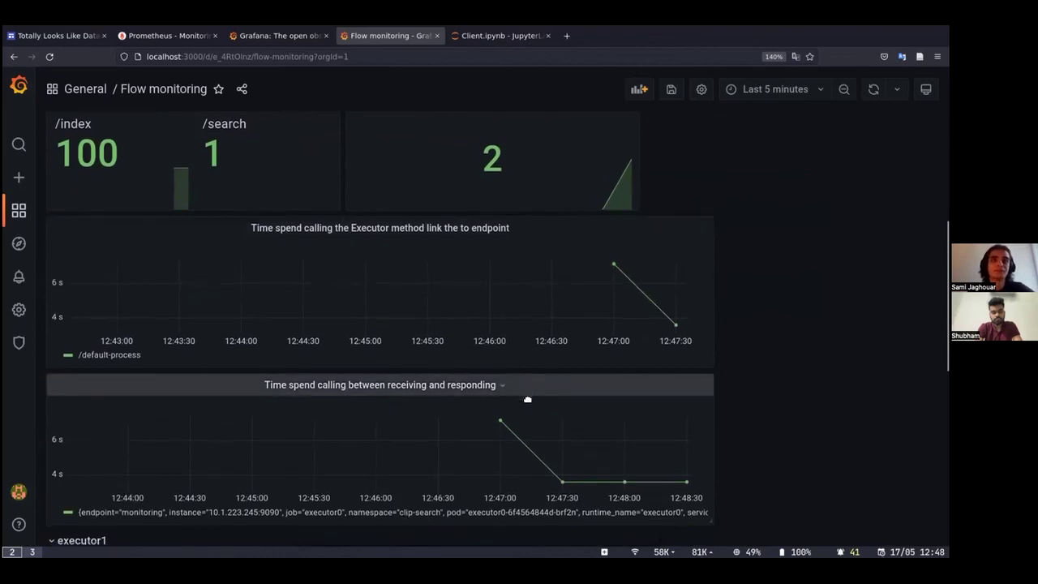
pyautogui.scroll(-1, 527, 399)
pyautogui.scroll(3, 130, 162)
pyautogui.click(81, 224)
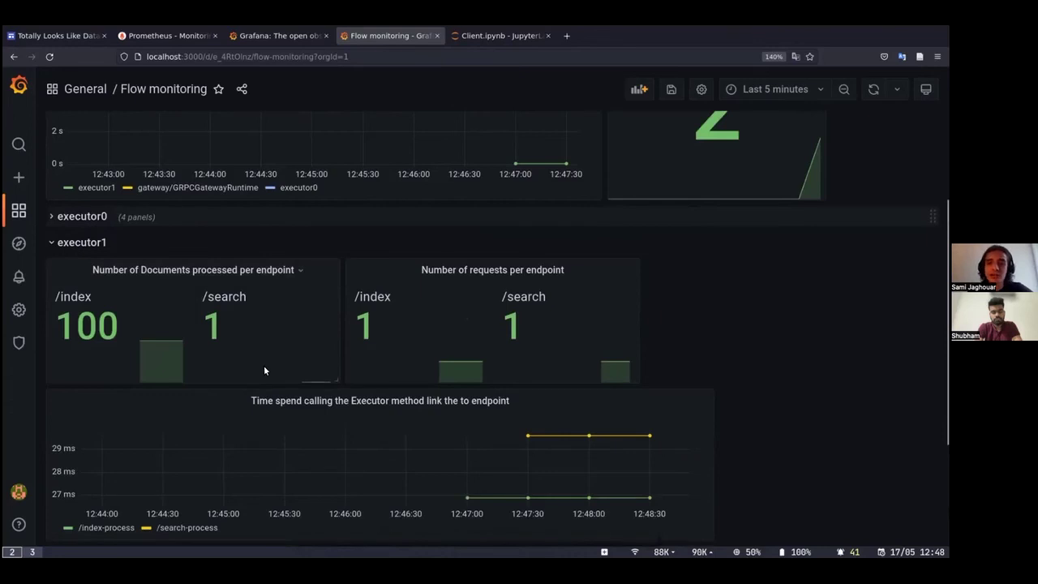
# Re-expand executor0 and edit the jina_receiving_request_seconds_sum panel, selecting its metric name.
pyautogui.scroll(-2, 263, 365)
pyautogui.scroll(2, 262, 369)
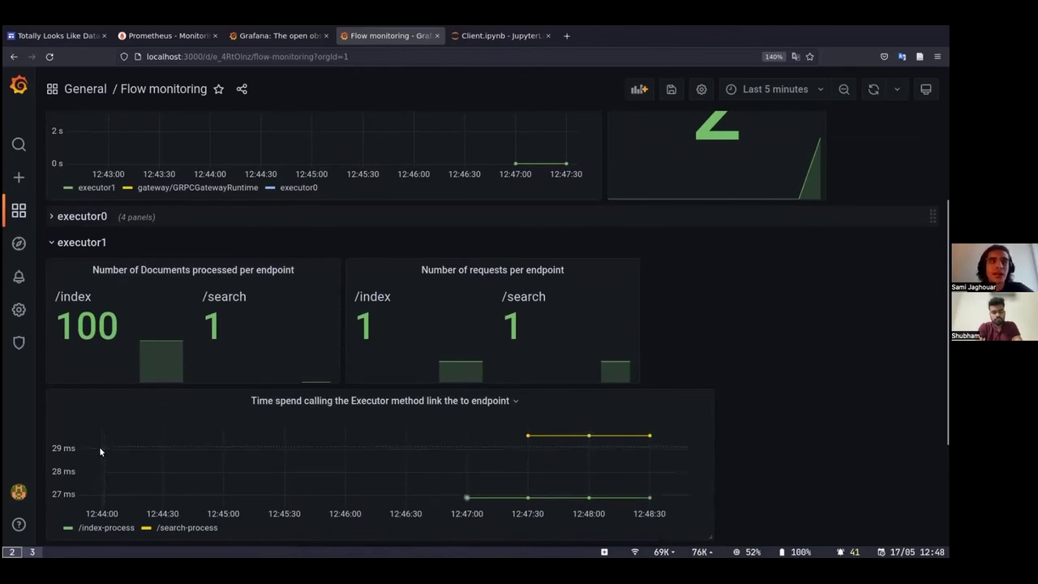
pyautogui.moveTo(536, 438)
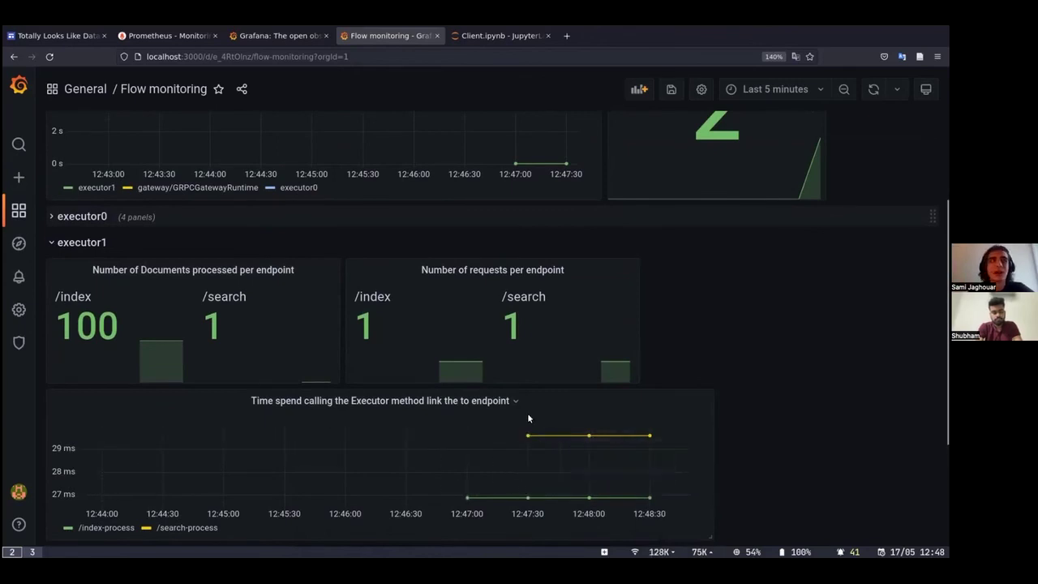
pyautogui.click(58, 213)
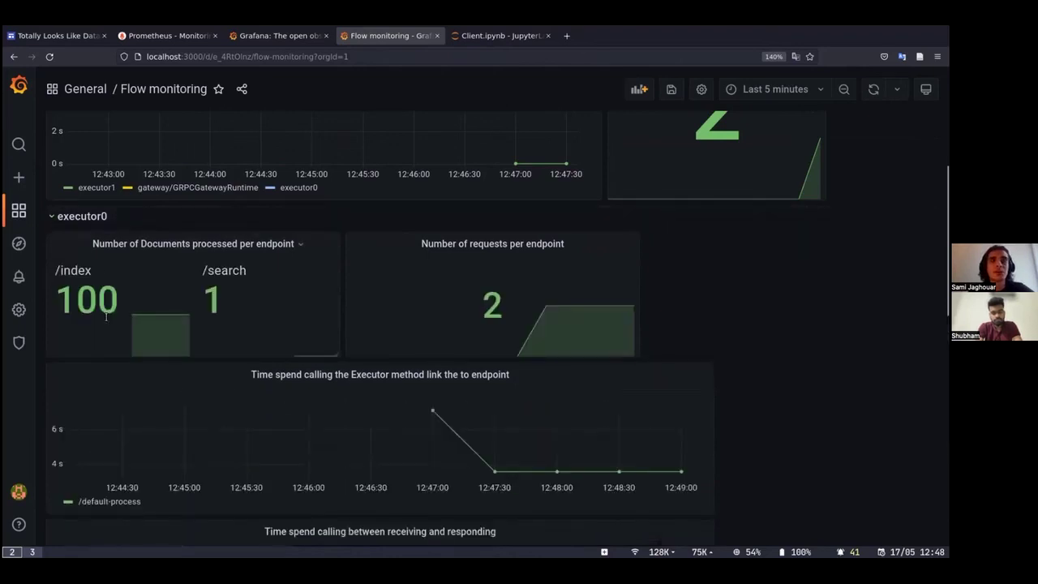
pyautogui.scroll(3, 374, 293)
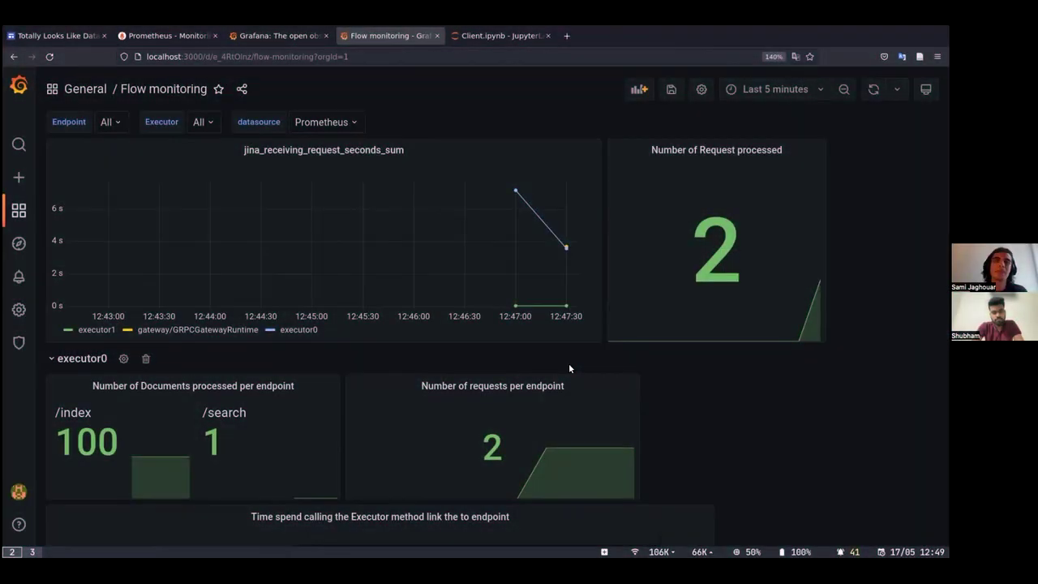
pyautogui.click(356, 150)
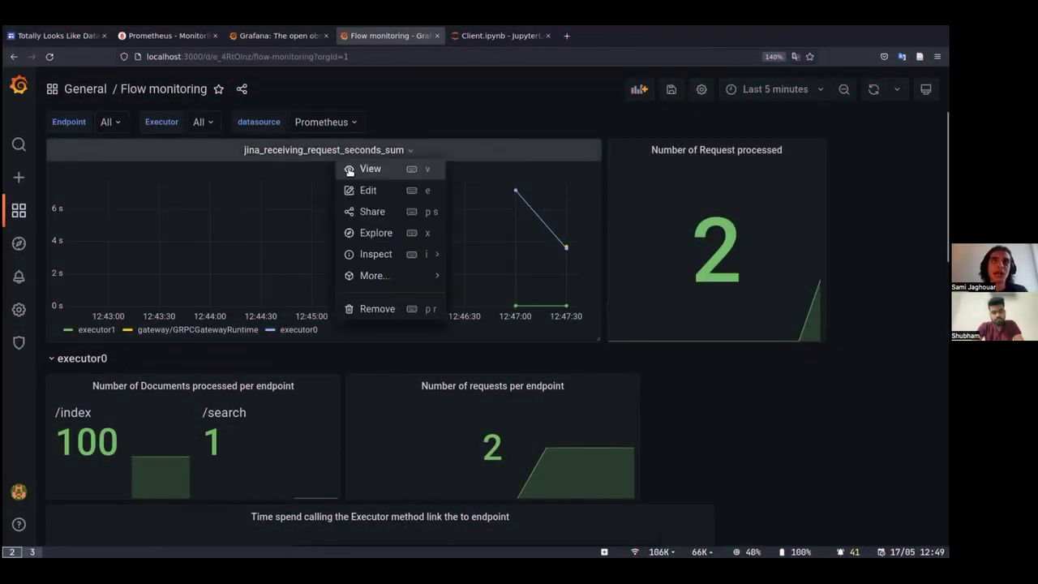
pyautogui.click(360, 190)
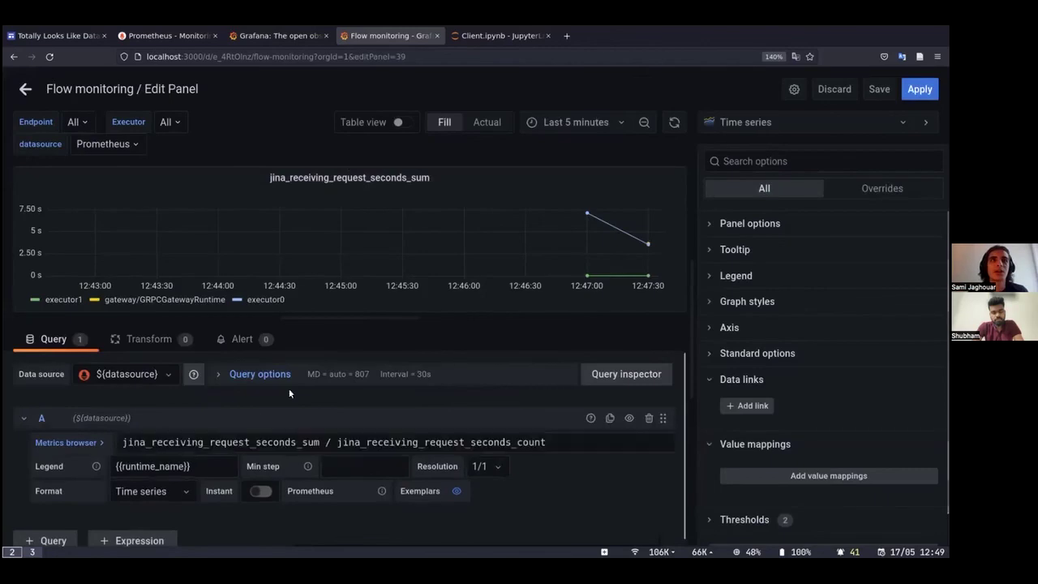
pyautogui.doubleClick(176, 442)
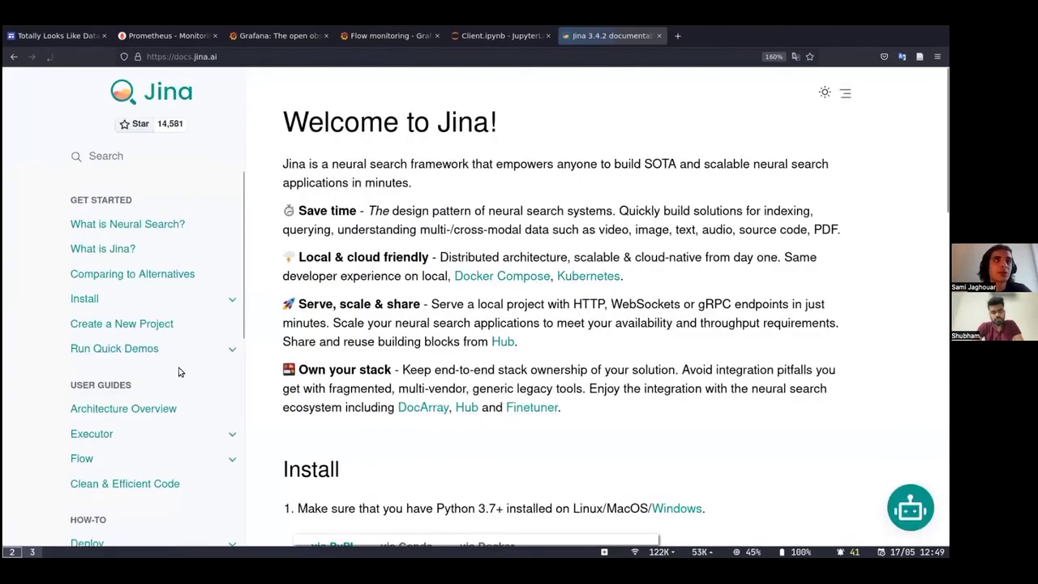
# Browse the Available metrics tables on the Jina Monitor Flow page, then go back to Client.ipynb.
pyautogui.scroll(-3, 144, 369)
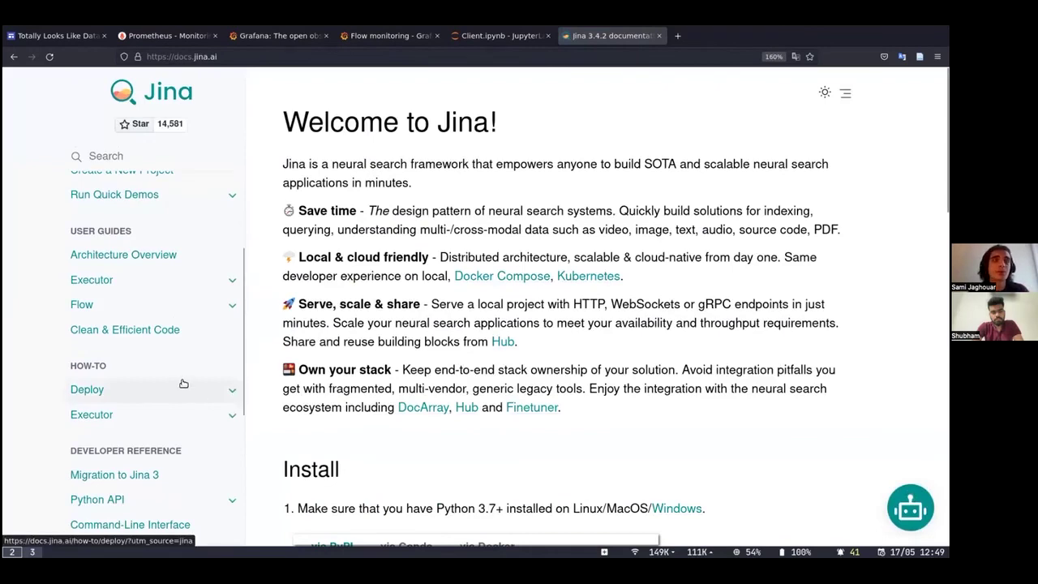
pyautogui.hotkey('ctrl', '-')
pyautogui.scroll(3, 446, 284)
pyautogui.scroll(-5, 446, 284)
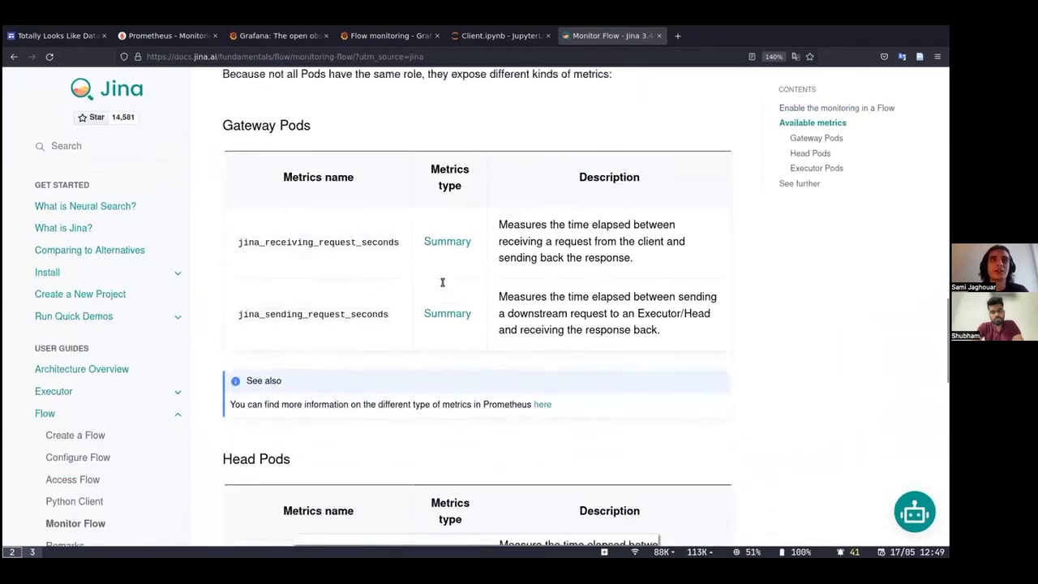
pyautogui.scroll(3, 405, 268)
pyautogui.scroll(-7, 308, 292)
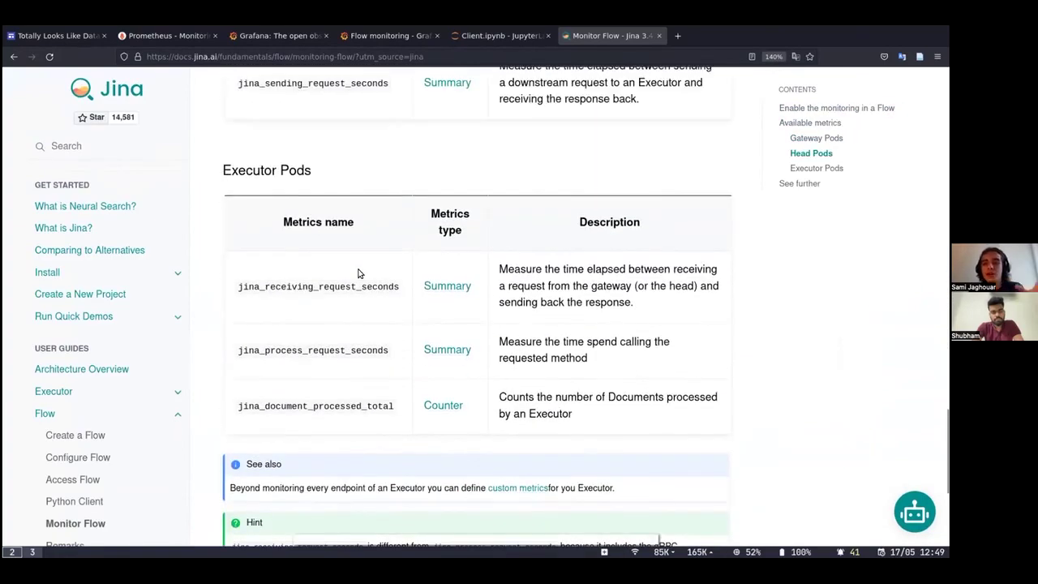
pyautogui.scroll(3, 360, 274)
pyautogui.click(499, 35)
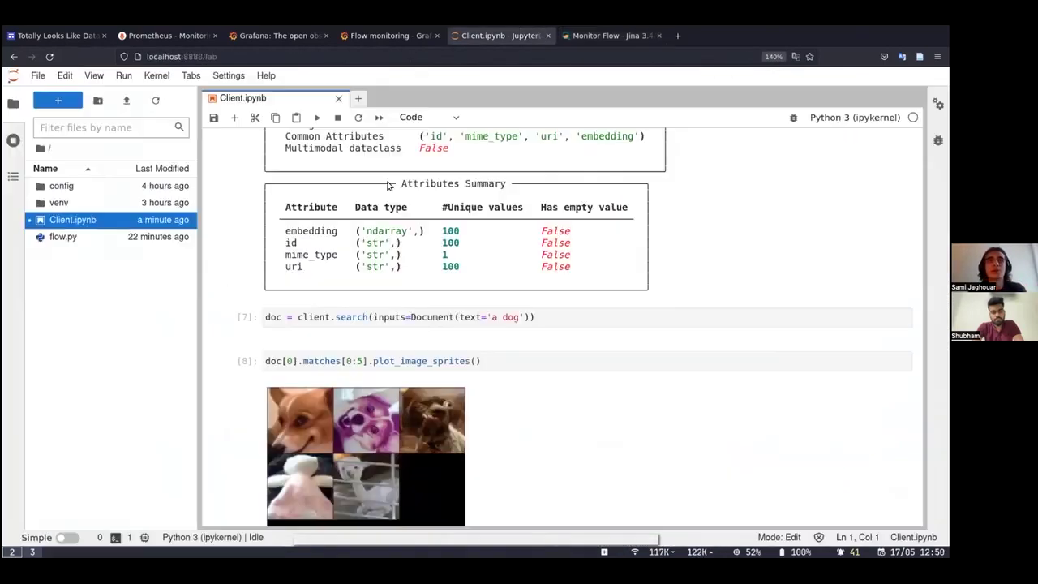
# Go back to the Grafana tab and exit Edit Panel with the back arrow.
pyautogui.click(397, 33)
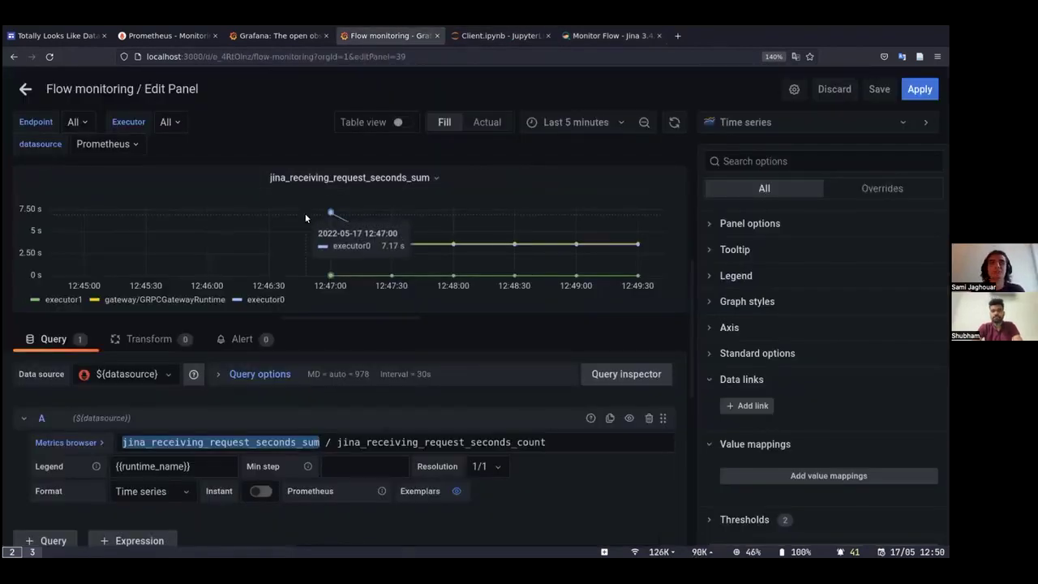
pyautogui.click(25, 89)
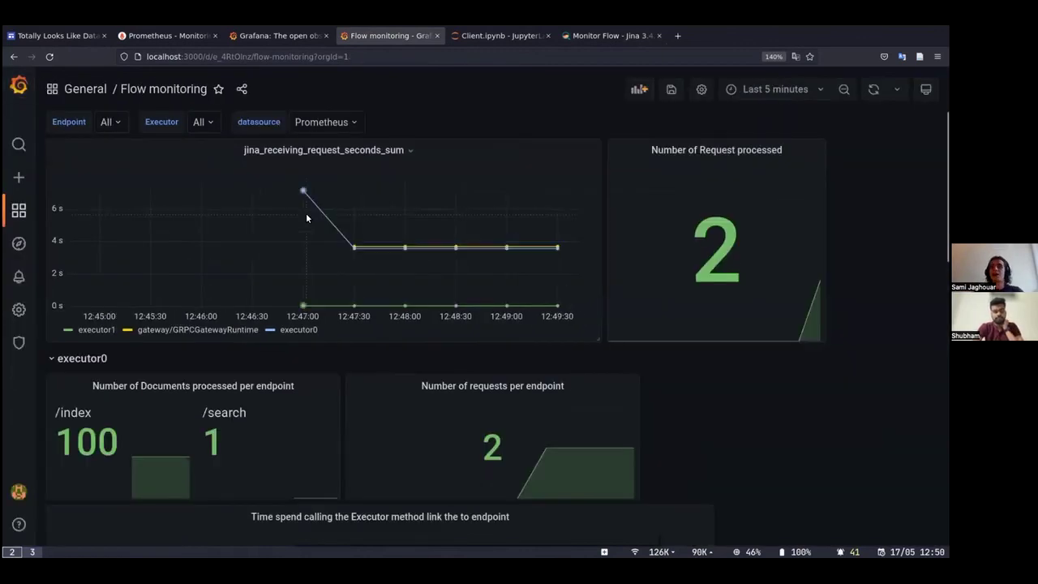